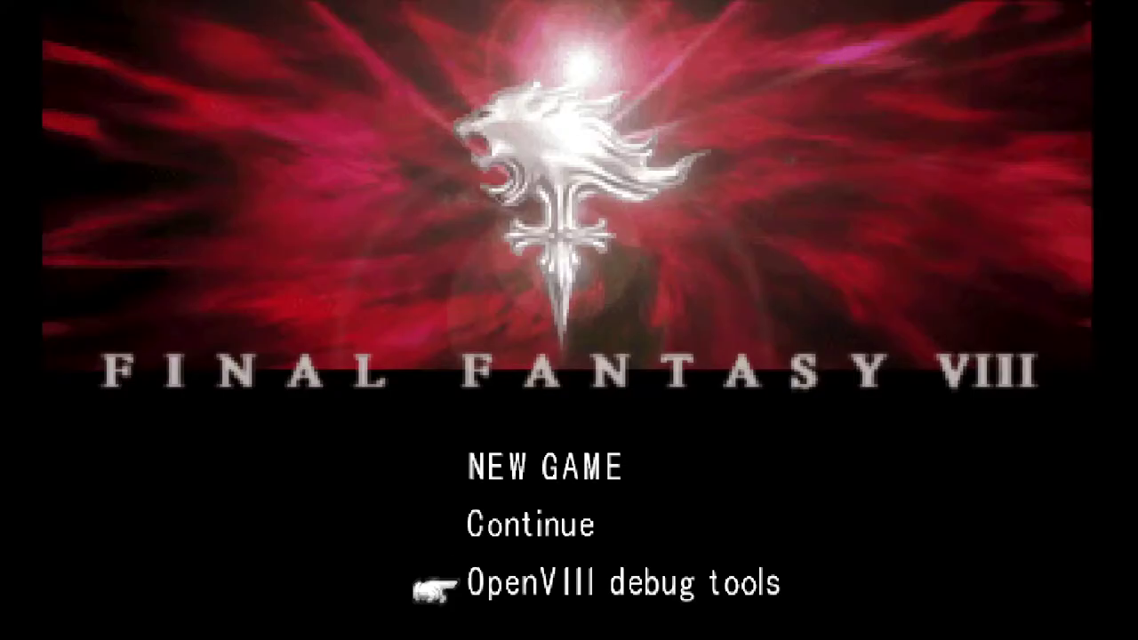
Open OpenVIII's debug tools and show the Field debug render list of field maps
{"action": "left_click", "coordinate": [583, 594]}
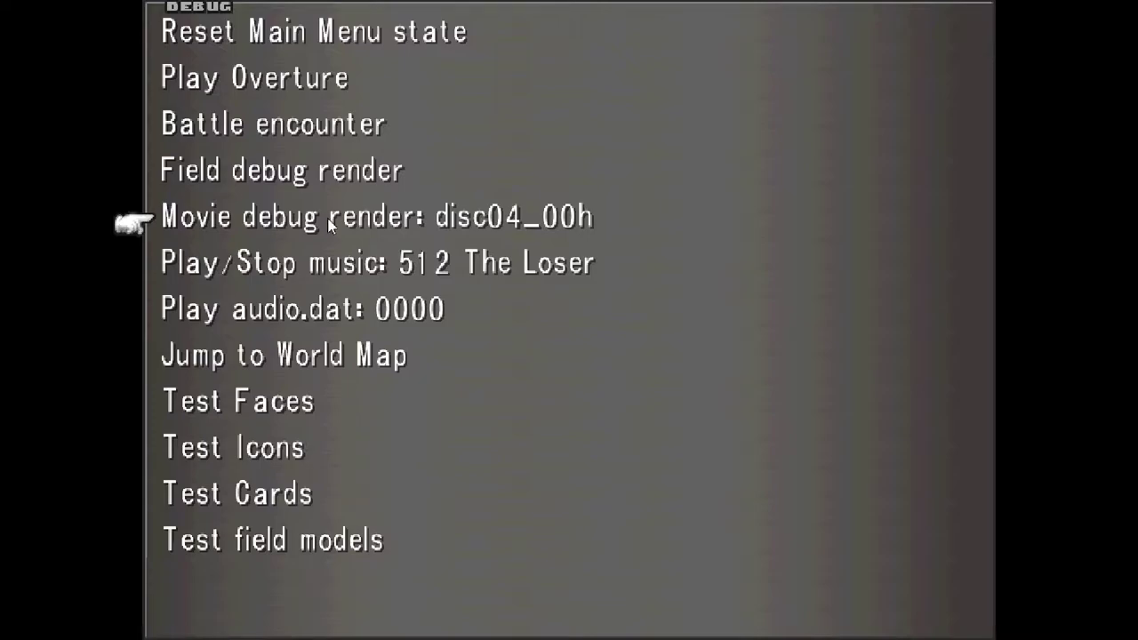
{"action": "left_click", "coordinate": [323, 171]}
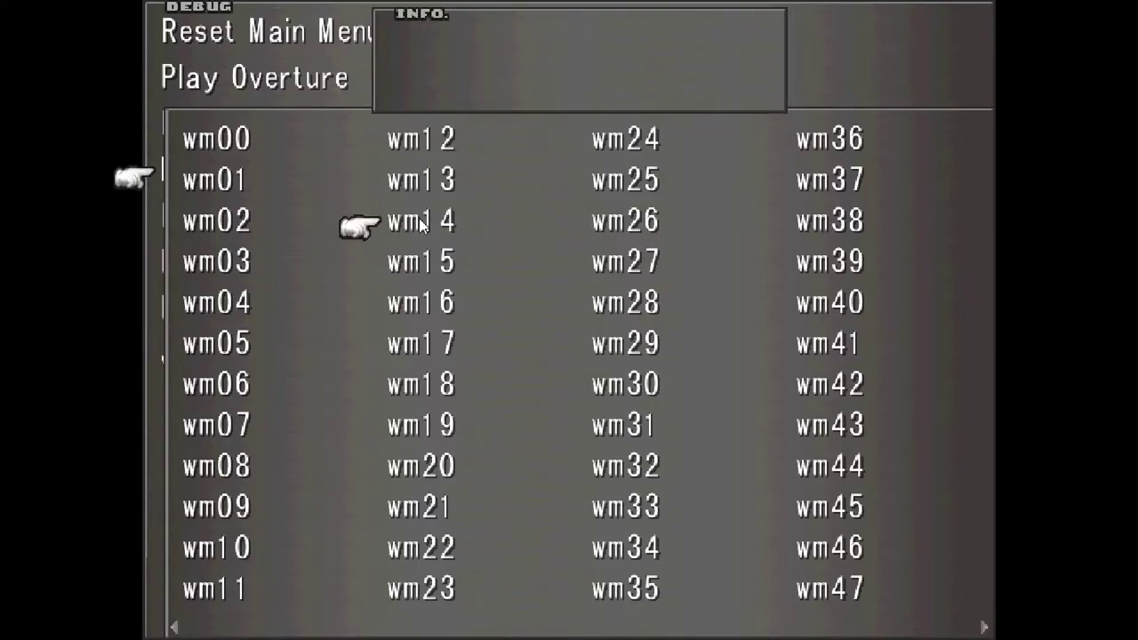
Filter the field list with 'bdif' and load field 130 BDIFRIT1
{"action": "scroll", "coordinate": [668, 384], "scroll_direction": "down", "scroll_amount": 3}
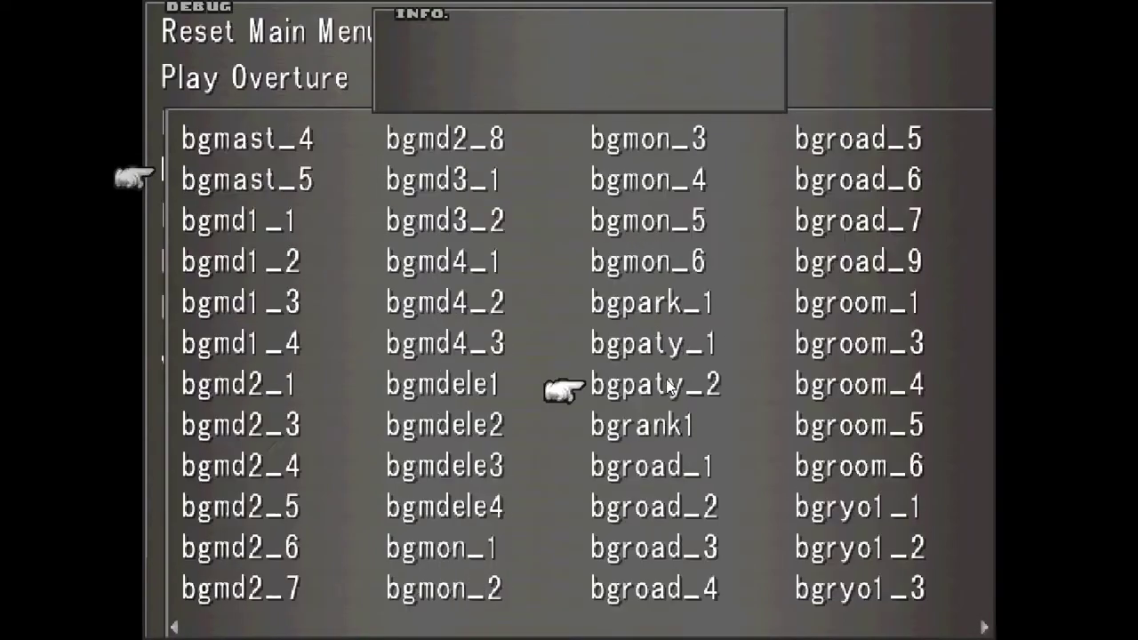
{"action": "scroll", "coordinate": [668, 385], "scroll_direction": "down", "scroll_amount": 1}
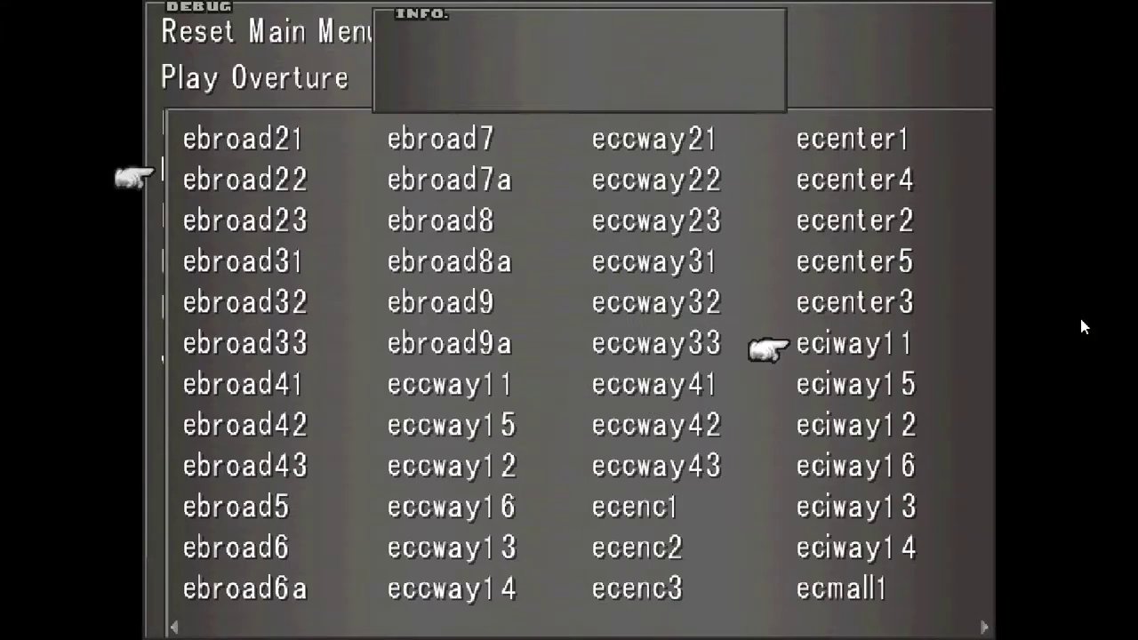
{"action": "key", "text": "Right"}
{"action": "key", "text": "Left"}
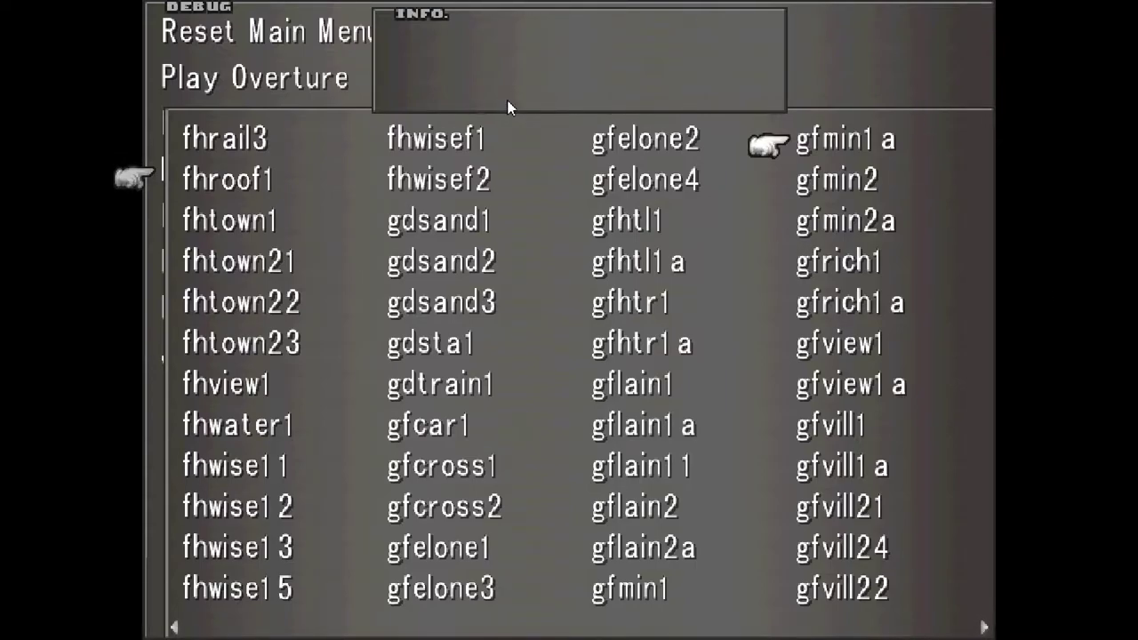
{"action": "type", "text": "bdi"}
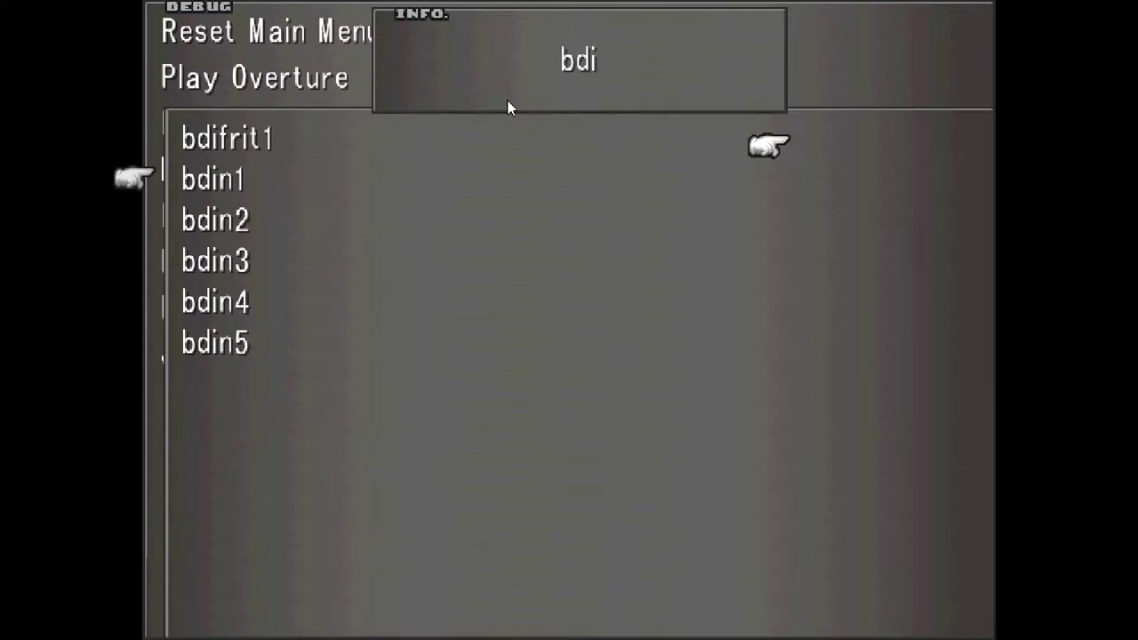
{"action": "type", "text": "f"}
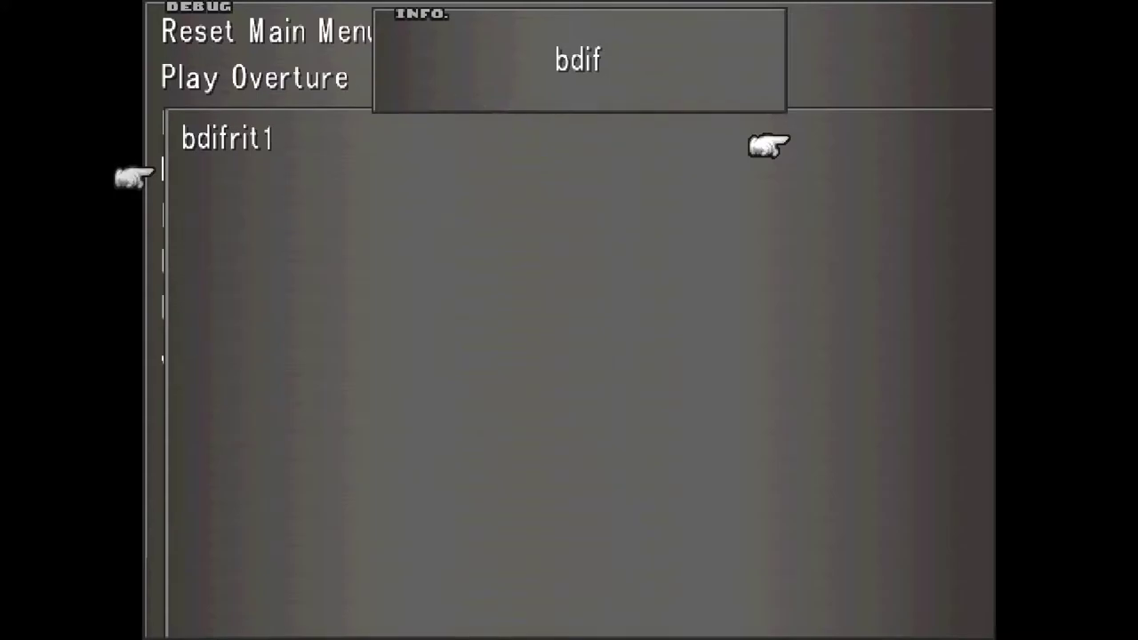
{"action": "left_click", "coordinate": [332, 136]}
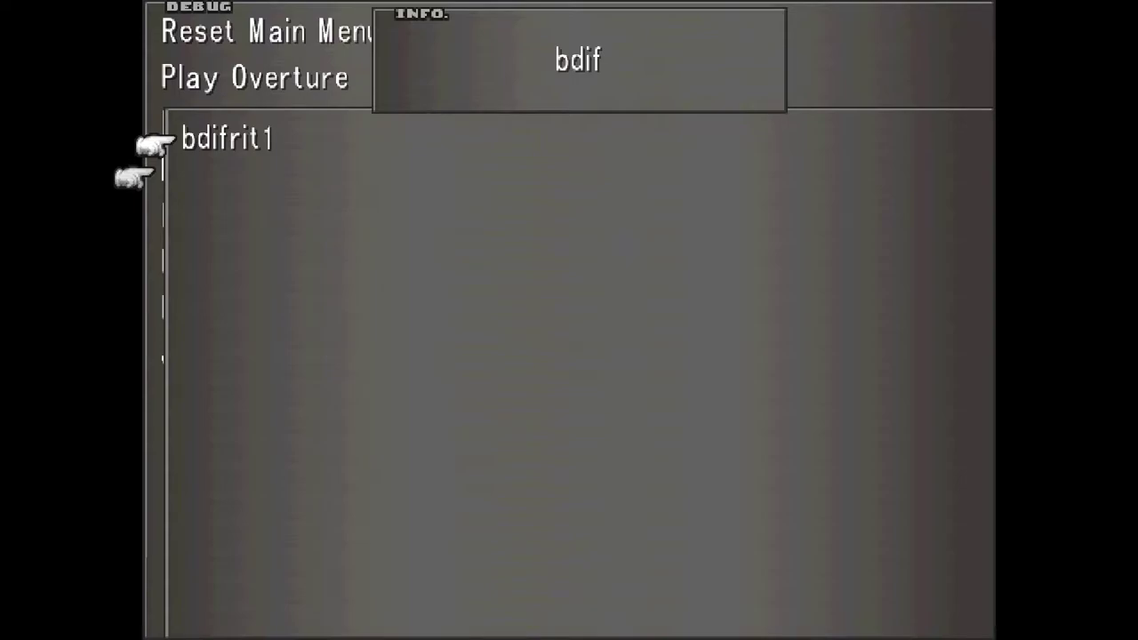
{"action": "key", "text": "Return"}
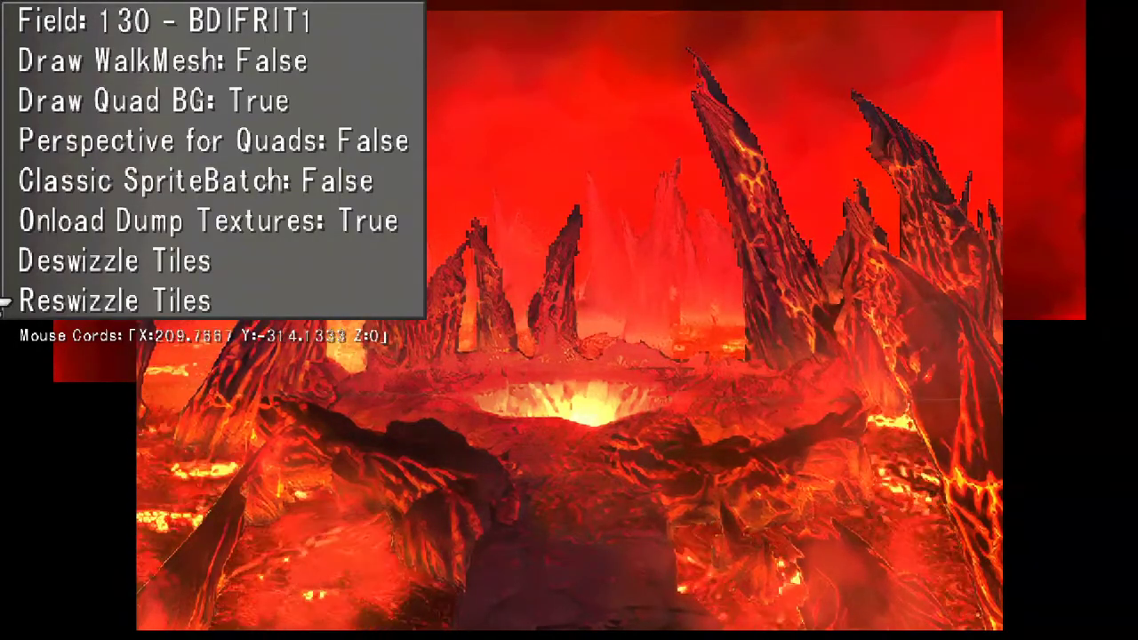
Move through BDIFRIT1's debug options down to Onload Dump Textures
{"action": "key", "text": "Down"}
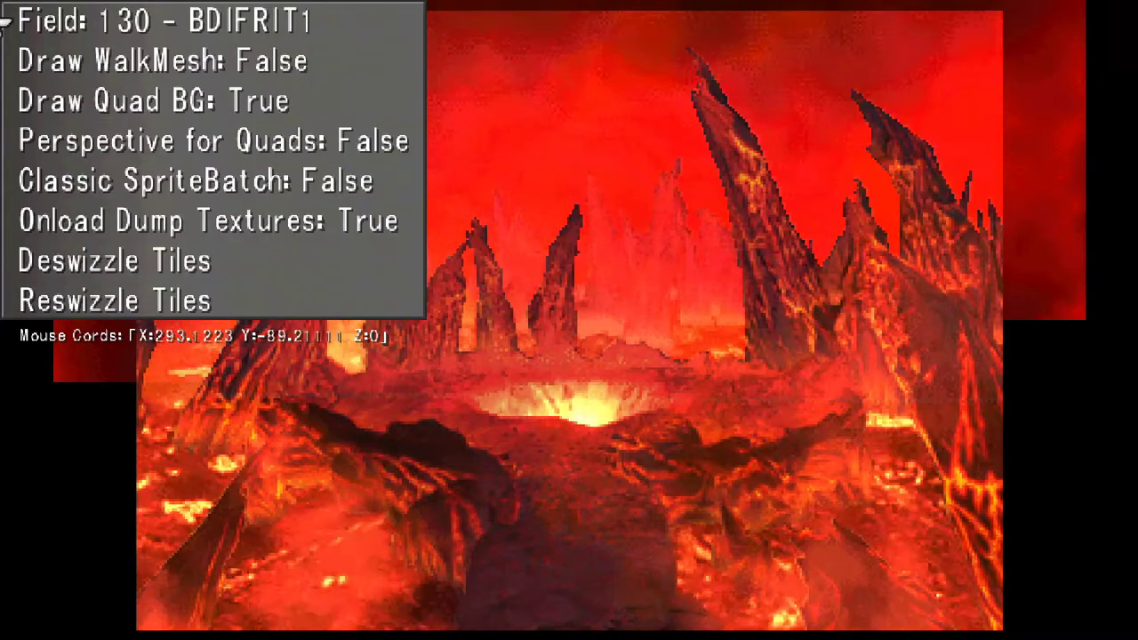
{"action": "key", "text": "Down"}
{"action": "key", "text": "Down"}
{"action": "key", "text": "Down"}
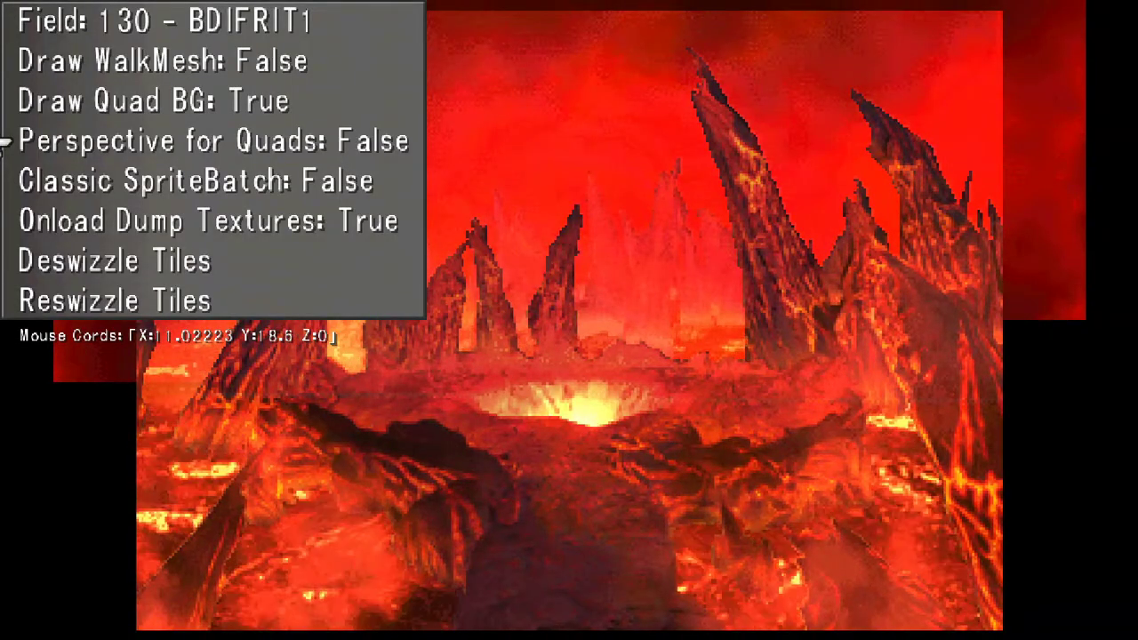
{"action": "key", "text": "Down"}
{"action": "key", "text": "Down"}
{"action": "key", "text": "Up"}
{"action": "key", "text": "Up"}
{"action": "key", "text": "Up"}
{"action": "key", "text": "Down"}
{"action": "key", "text": "Down"}
{"action": "key", "text": "Down"}
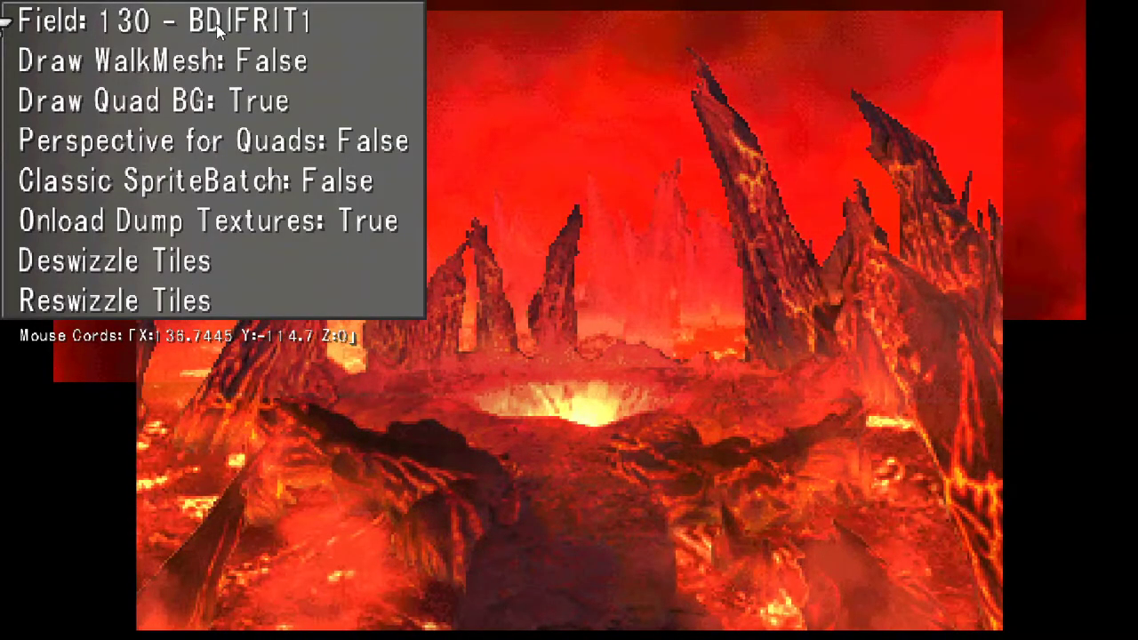
Cycle the Field value through neighbouring fields such as BDIN1, returning to BDIFRIT1
{"action": "key", "text": "Right"}
{"action": "key", "text": "Left"}
{"action": "key", "text": "Left"}
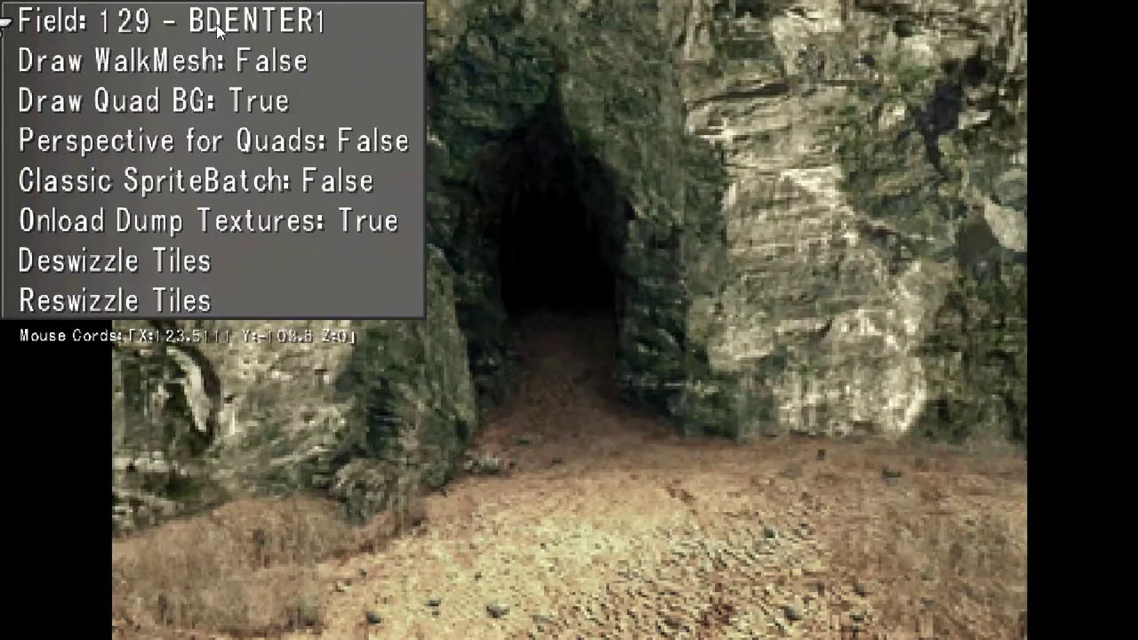
{"action": "key", "text": "Right"}
{"action": "key", "text": "Right"}
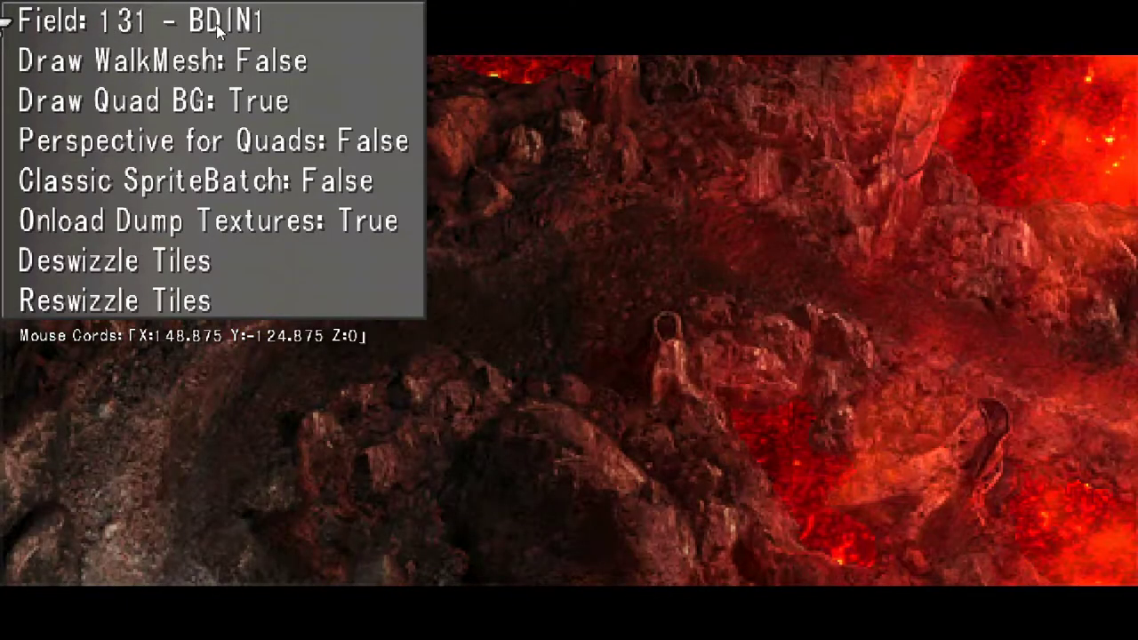
{"action": "key", "text": "Right"}
{"action": "key", "text": "Right"}
{"action": "key", "text": "Left"}
{"action": "key", "text": "Left"}
{"action": "key", "text": "Left"}
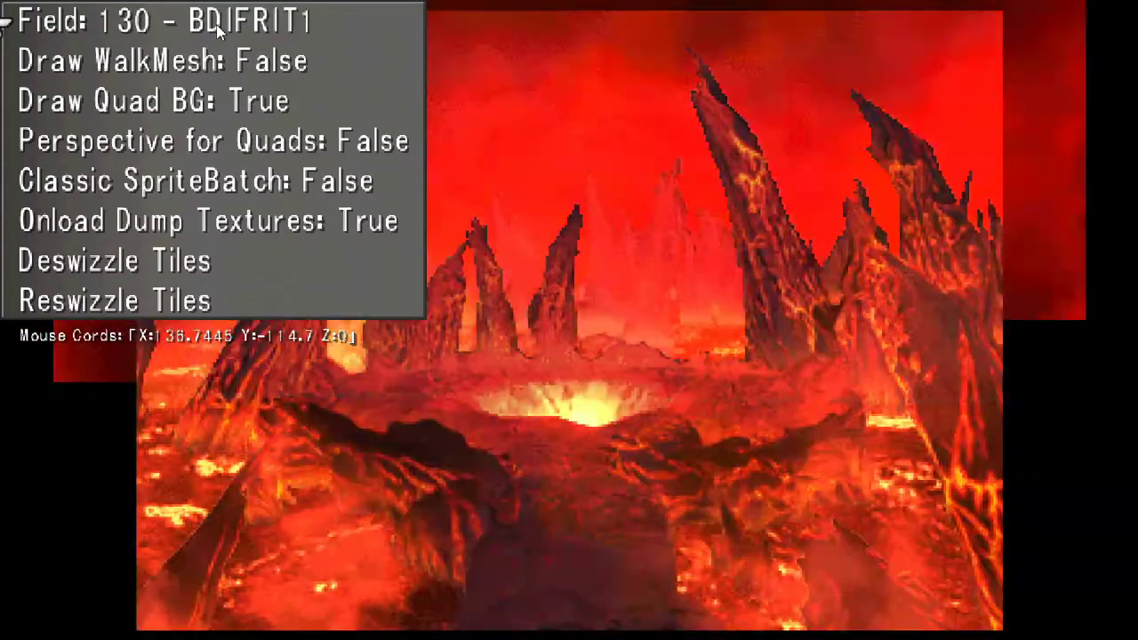
Back in the field list, widen the search to 'bd' and load field bdin5
{"action": "key", "text": "Escape"}
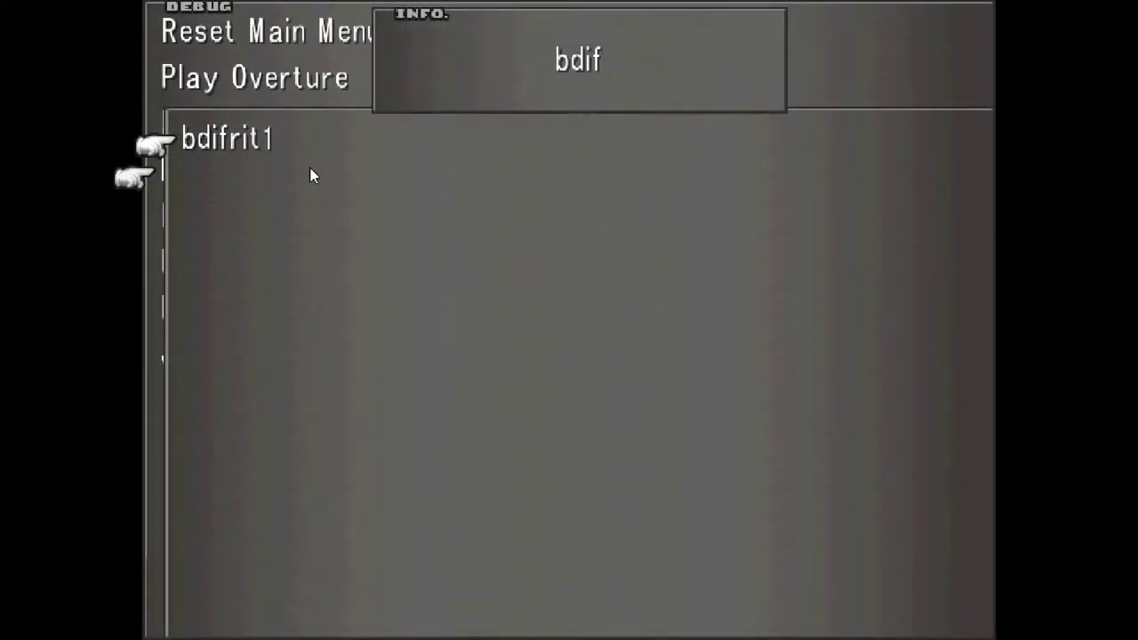
{"action": "key", "text": "BackSpace"}
{"action": "key", "text": "BackSpace"}
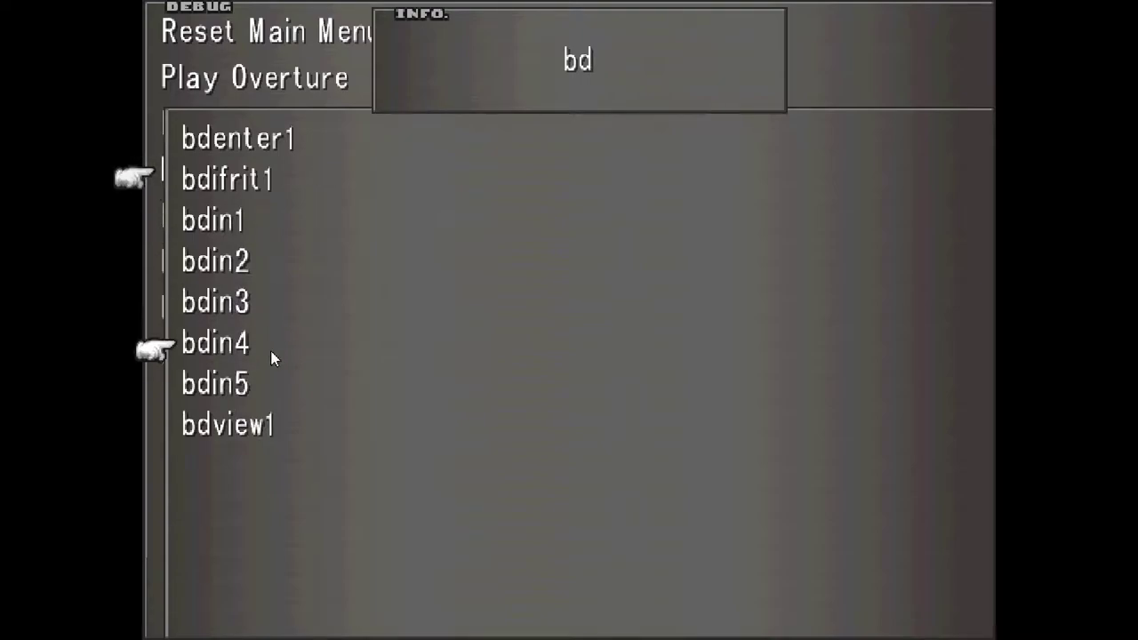
{"action": "left_click", "coordinate": [260, 394]}
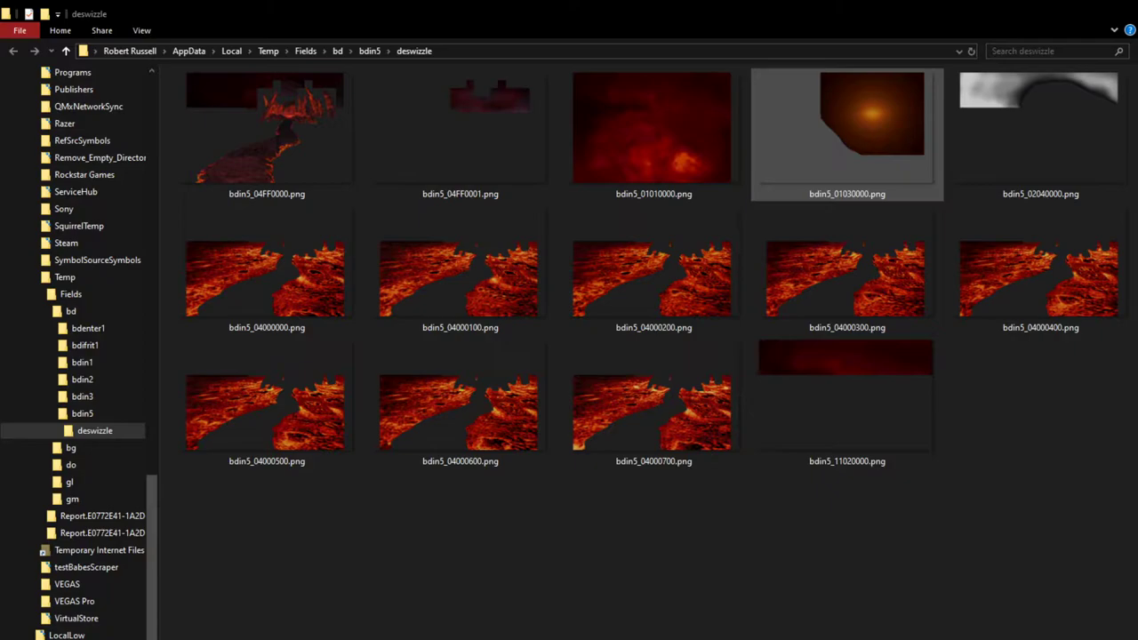
{"action": "left_click", "coordinate": [460, 134]}
{"action": "left_click", "coordinate": [652, 133]}
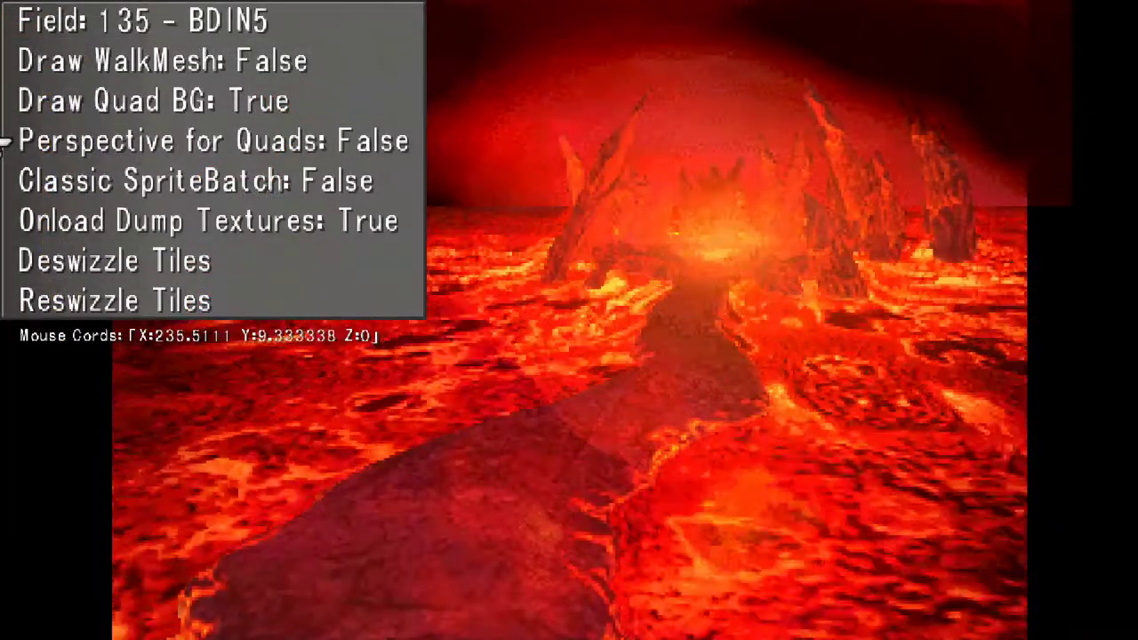
Run Reswizzle Tiles on BDIN5 to dump bdin5_0.png through bdin5_9.png
{"action": "key", "text": "Down"}
{"action": "key", "text": "Down"}
{"action": "key", "text": "Down"}
{"action": "key", "text": "Down"}
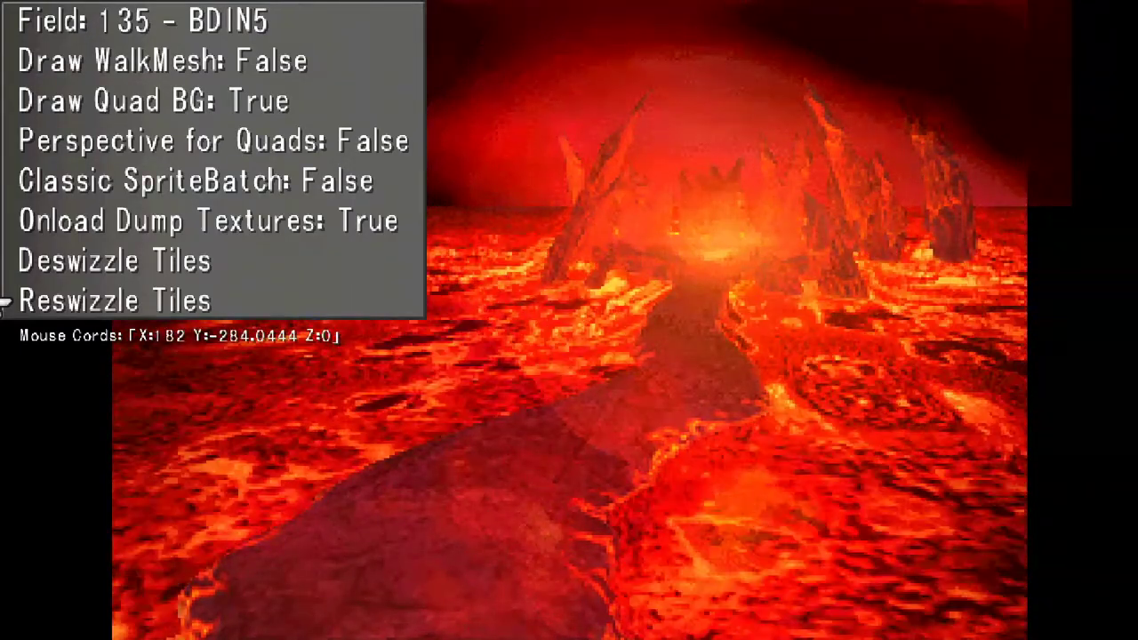
{"action": "left_click", "coordinate": [4, 302]}
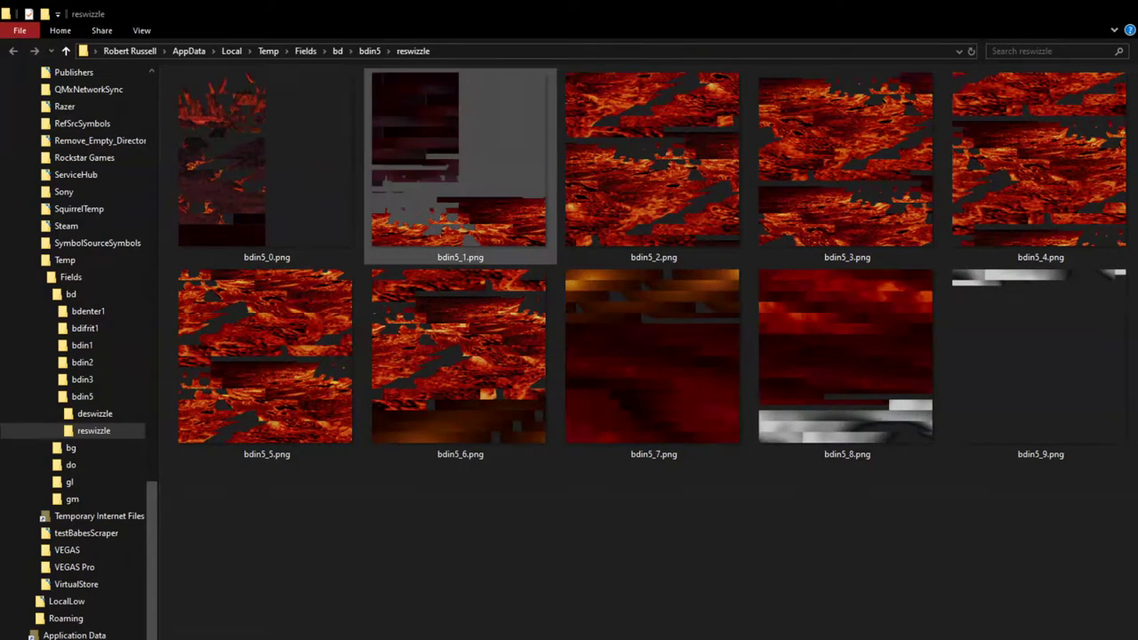
Delete all dumped tile files and both subfolders from the bdin5 folder
{"action": "left_click", "coordinate": [367, 50]}
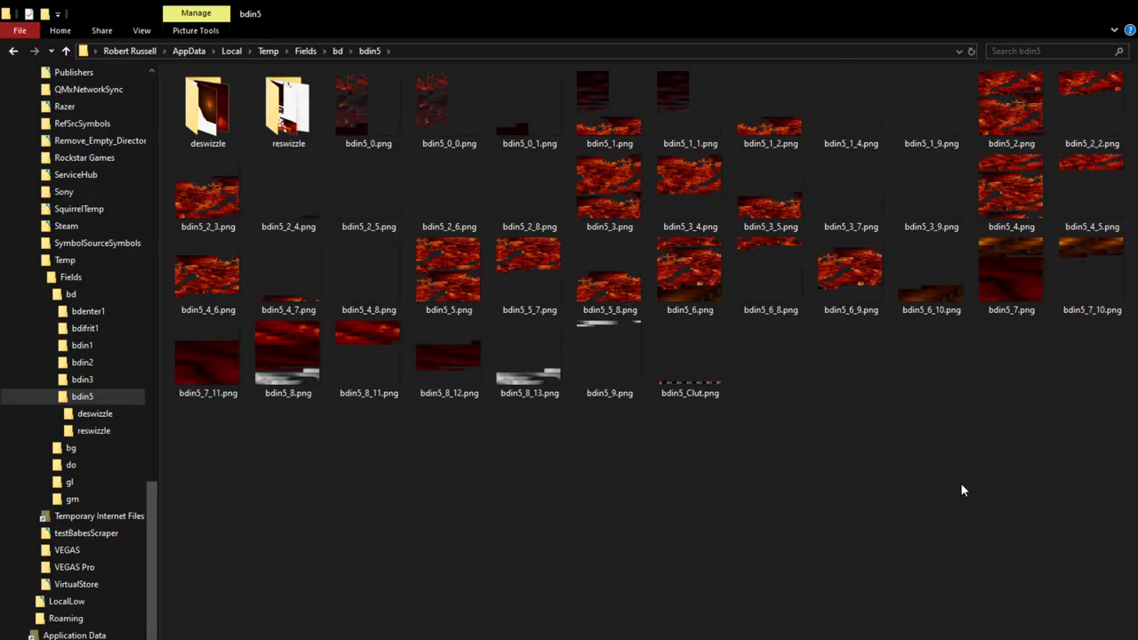
{"action": "left_click_drag", "start_coordinate": [1049, 437], "coordinate": [40, 51]}
{"action": "left_click_drag", "start_coordinate": [1077, 427], "coordinate": [169, 66]}
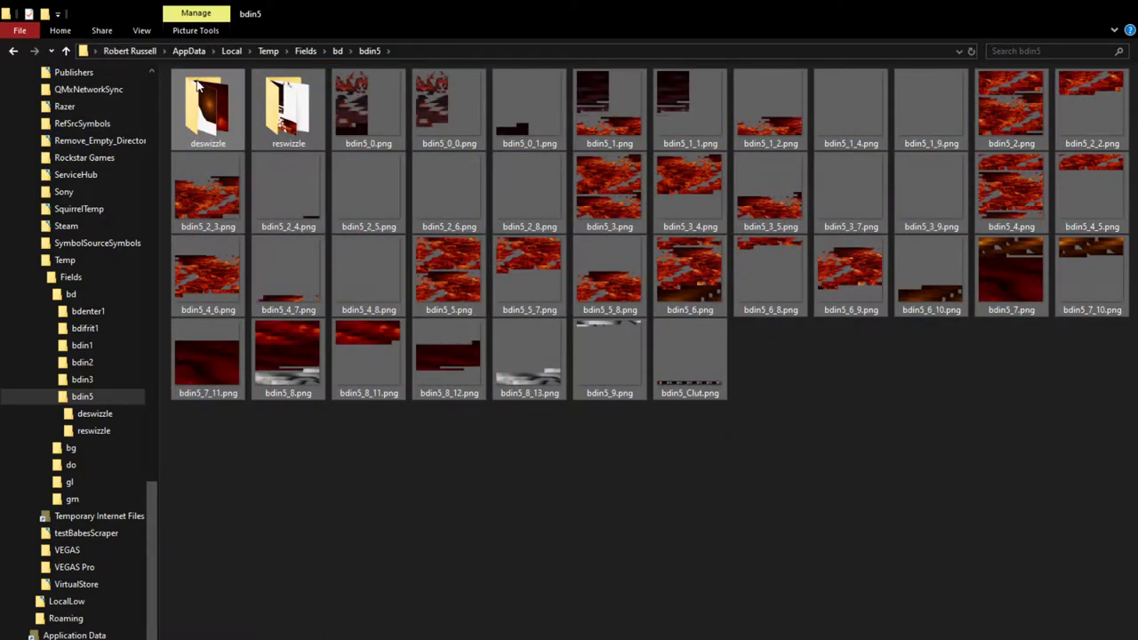
{"action": "key", "text": "Delete"}
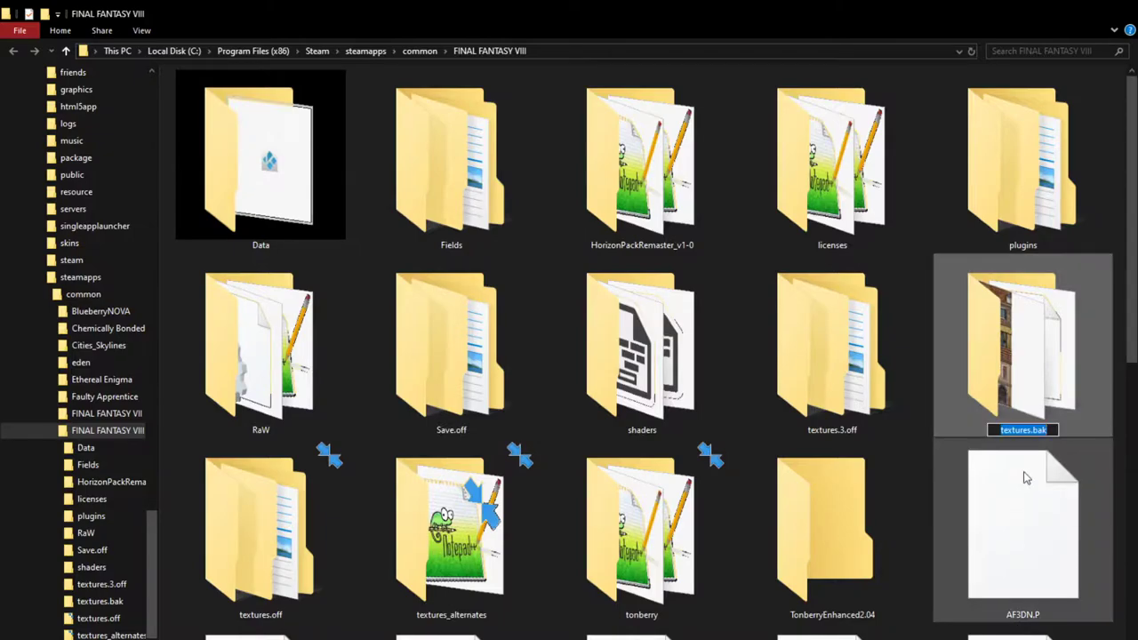
Rename the textures.bak folder to textures and open it
{"action": "left_click", "coordinate": [1034, 431]}
{"action": "key", "text": "Delete"}
{"action": "key", "text": "Delete"}
{"action": "key", "text": "Delete"}
{"action": "key", "text": "Delete"}
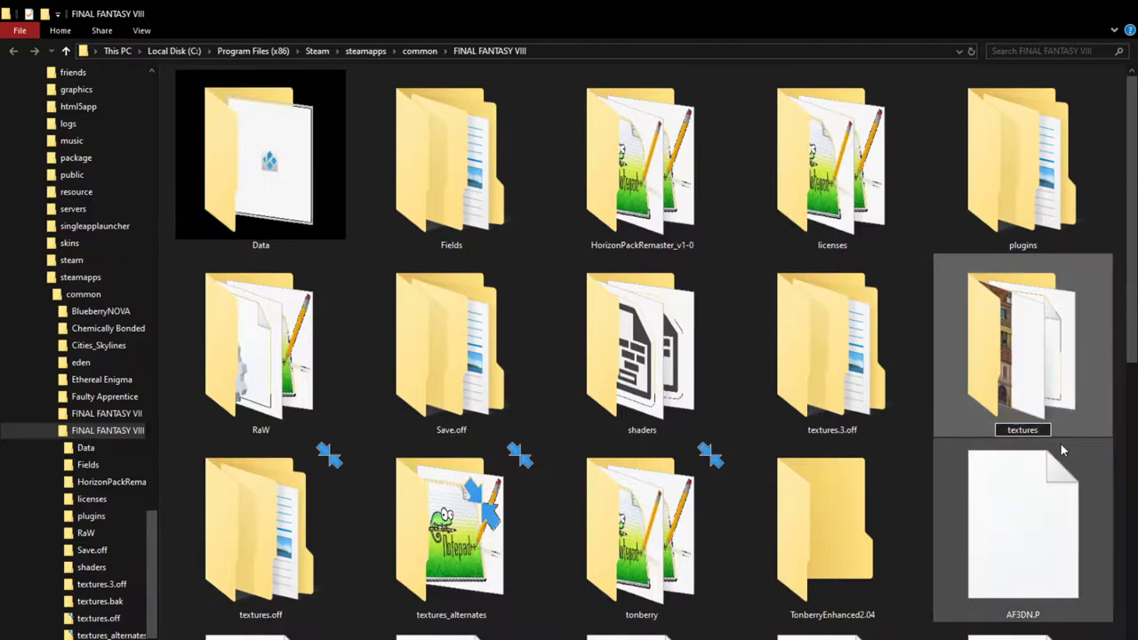
{"action": "key", "text": "Return"}
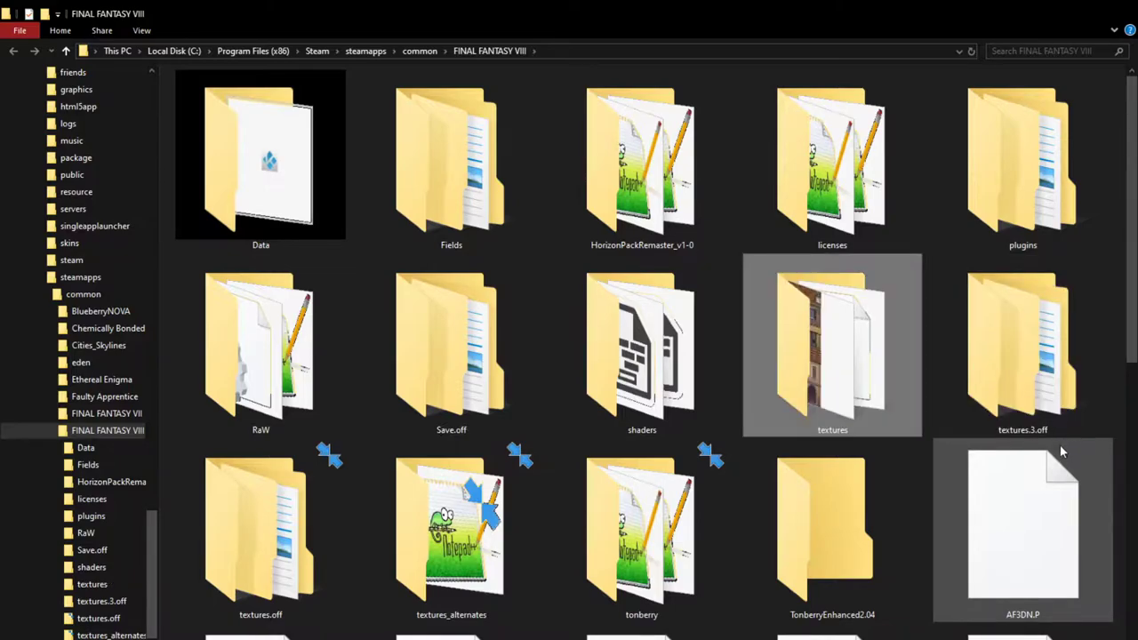
{"action": "double_click", "coordinate": [859, 407]}
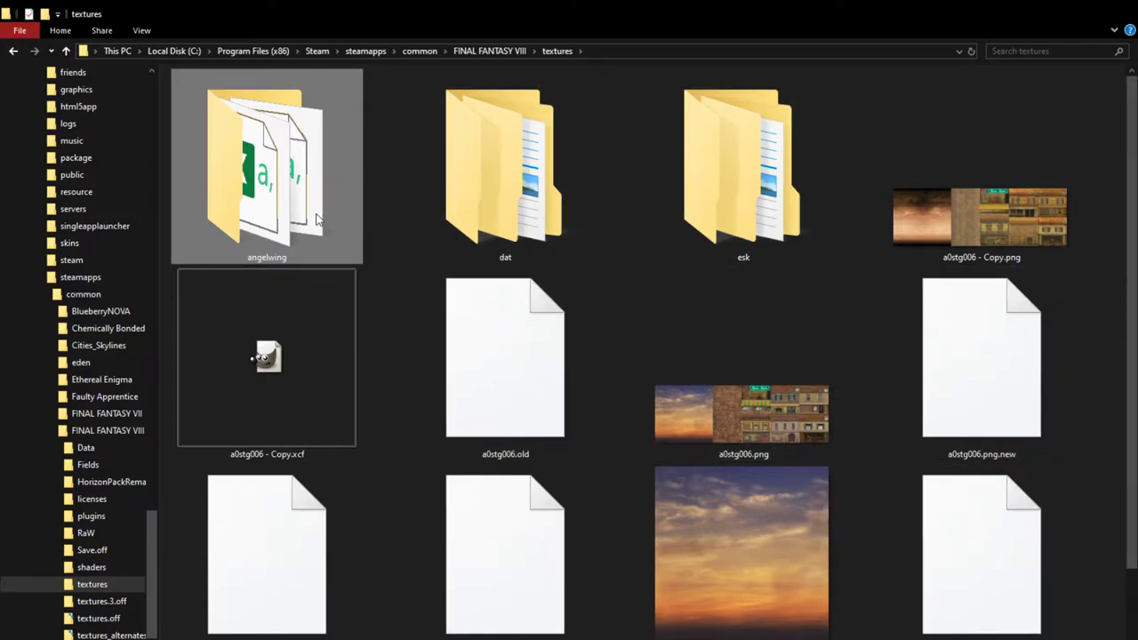
Return to the FINAL FANTASY VIII folder and step down through OpenVIII's debug options
{"action": "key", "text": "BackSpace"}
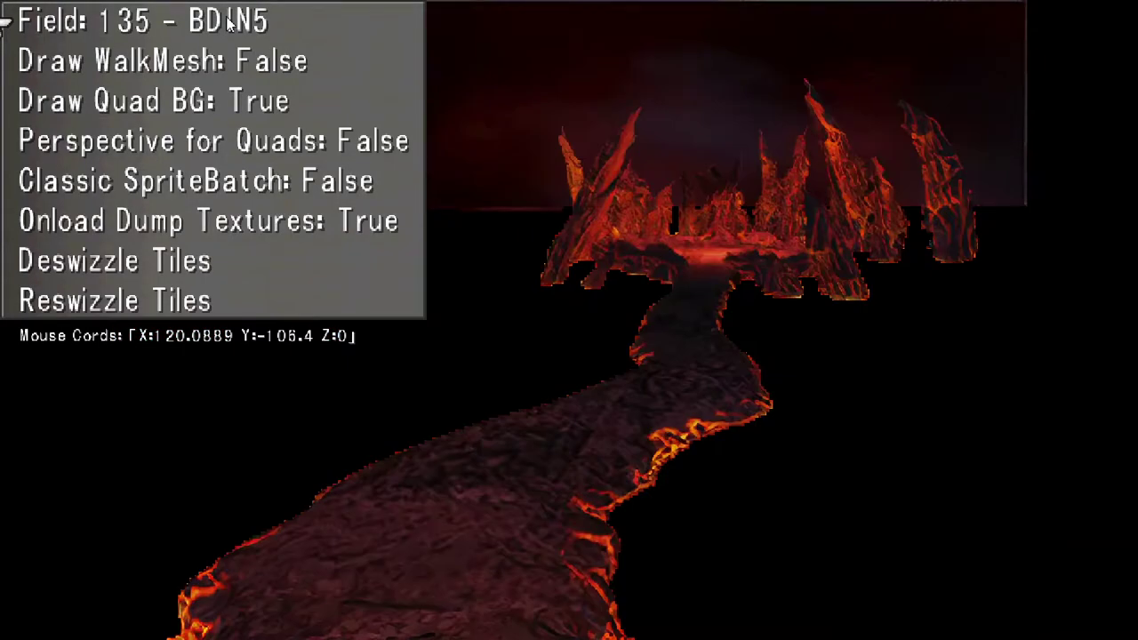
{"action": "key", "text": "Down"}
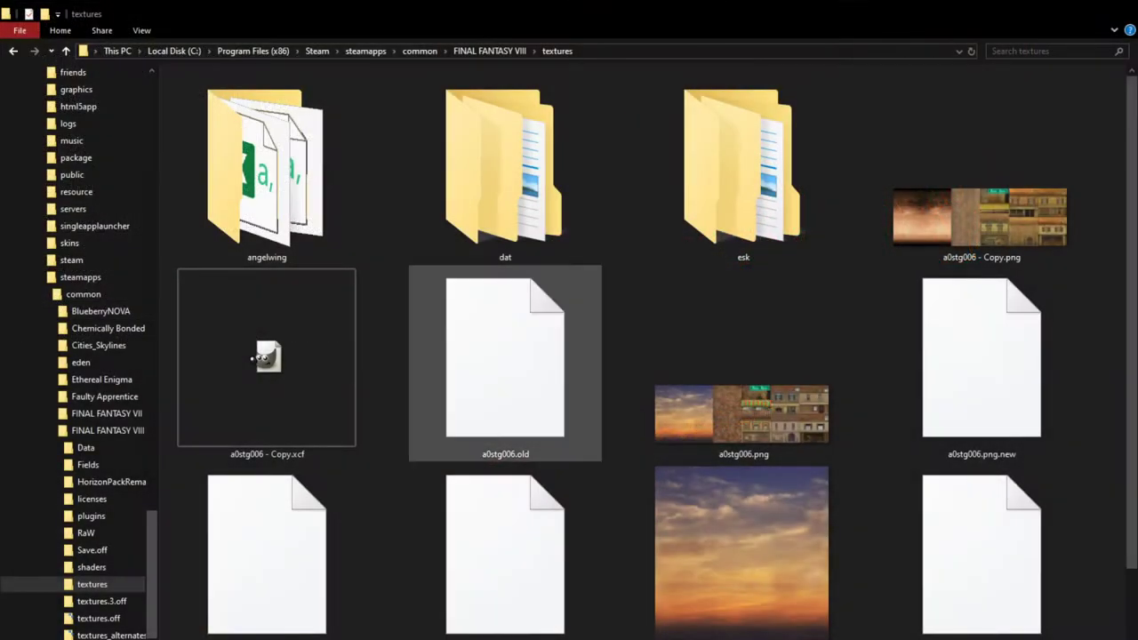
Browse to angelwing\textures\bd\bdin5 and select bdin5_14.png
{"action": "double_click", "coordinate": [267, 169]}
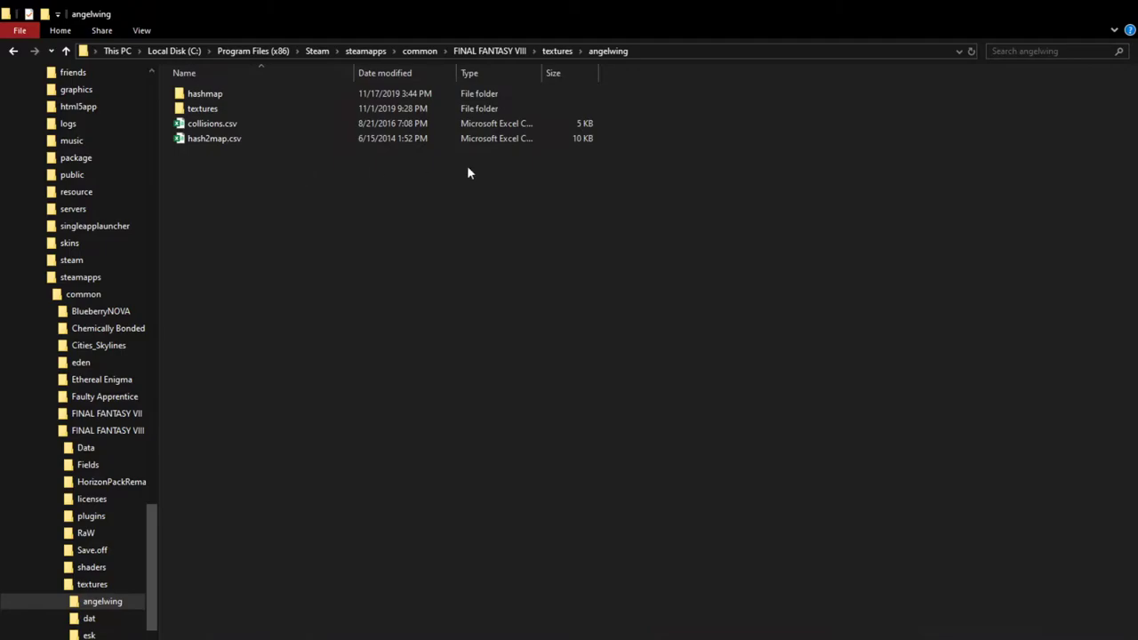
{"action": "double_click", "coordinate": [212, 107]}
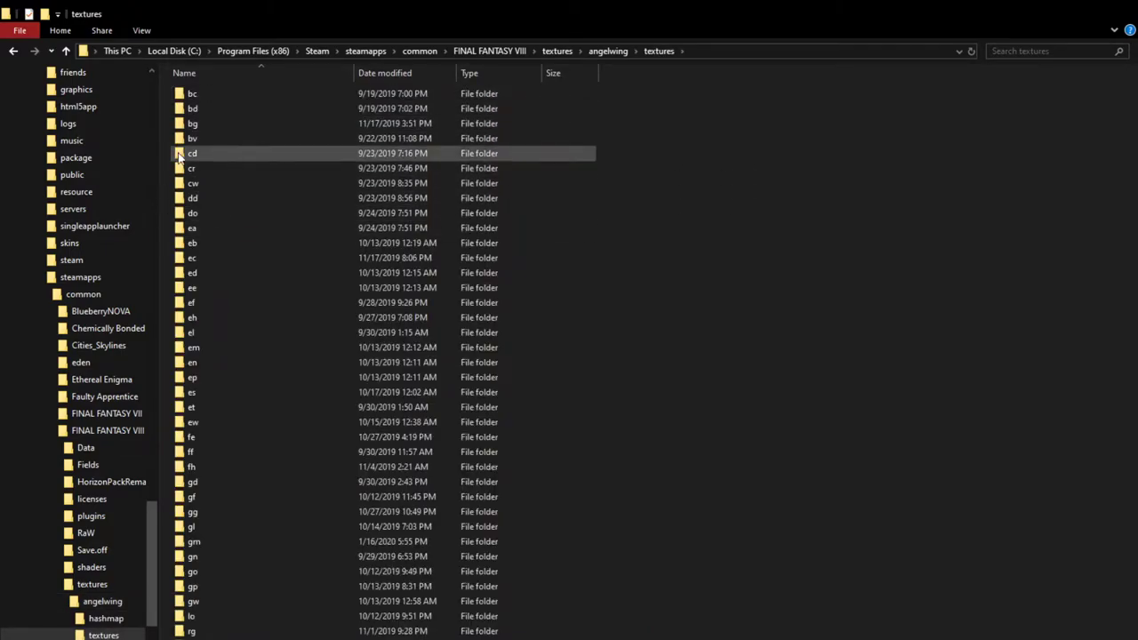
{"action": "double_click", "coordinate": [205, 110]}
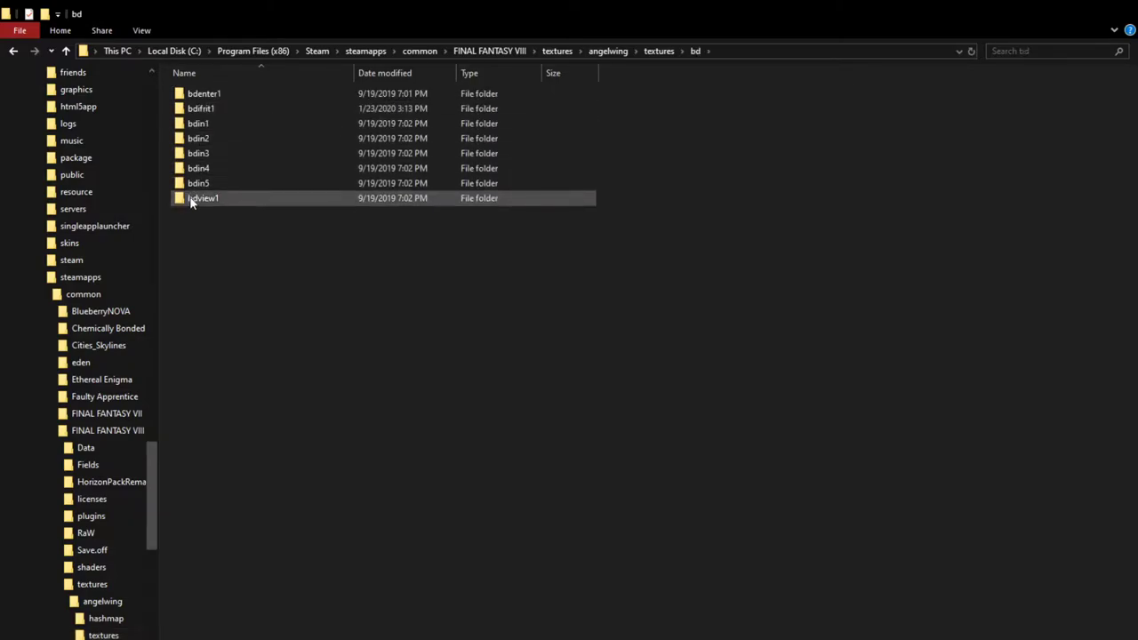
{"action": "double_click", "coordinate": [218, 183]}
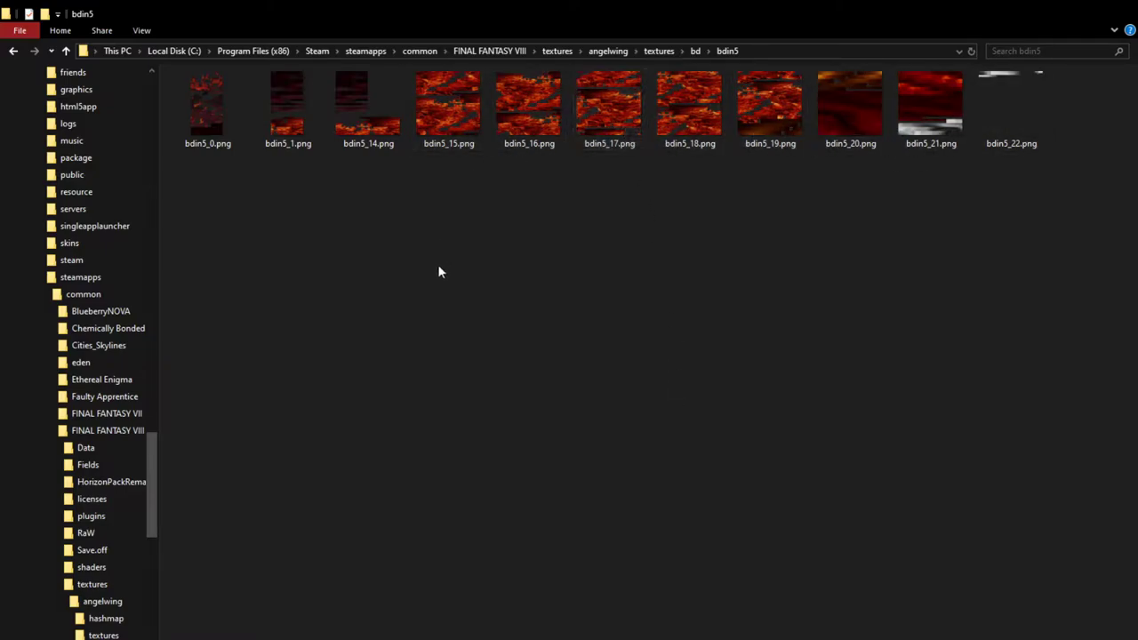
{"action": "left_click", "coordinate": [352, 125]}
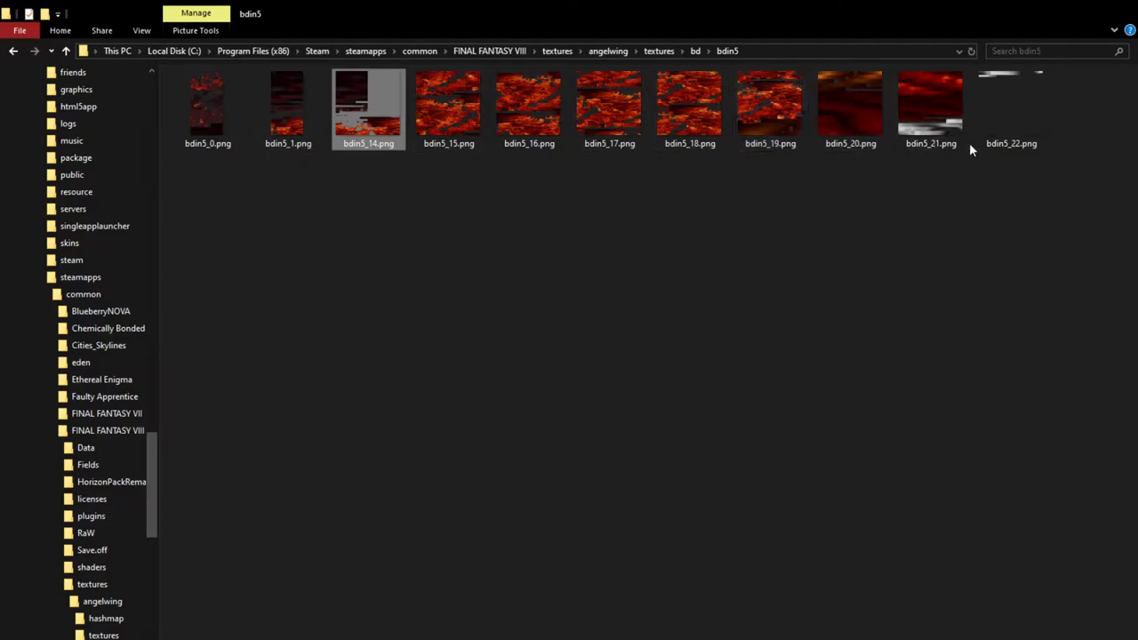
Rename bdin5_1.png to bdin5_1.png.bak
{"action": "left_click", "coordinate": [285, 153]}
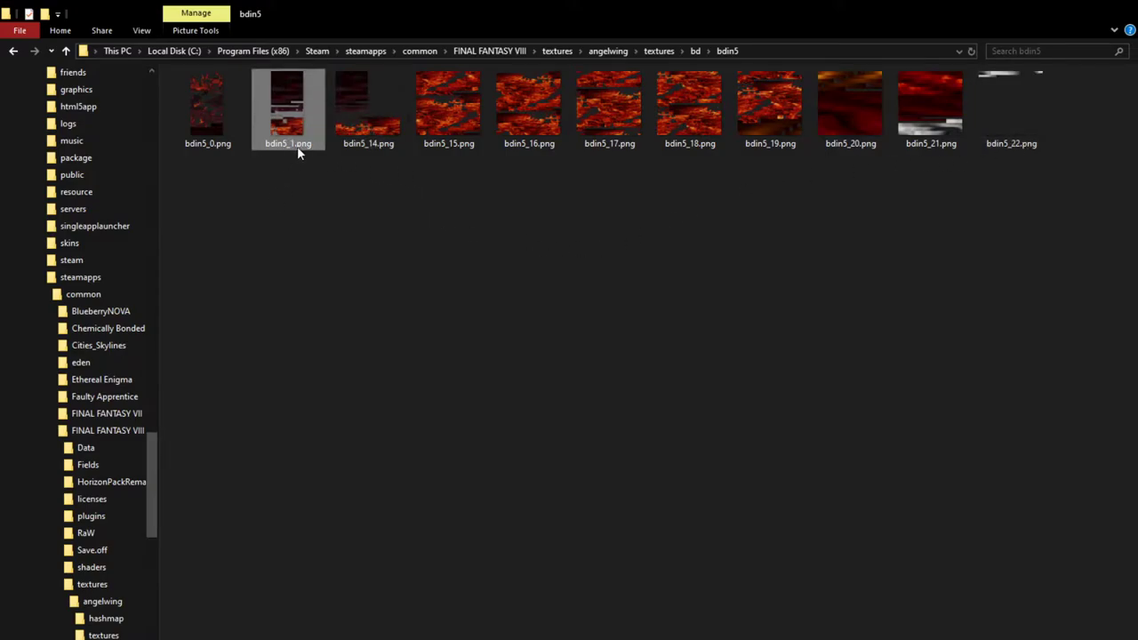
{"action": "key", "text": "F2"}
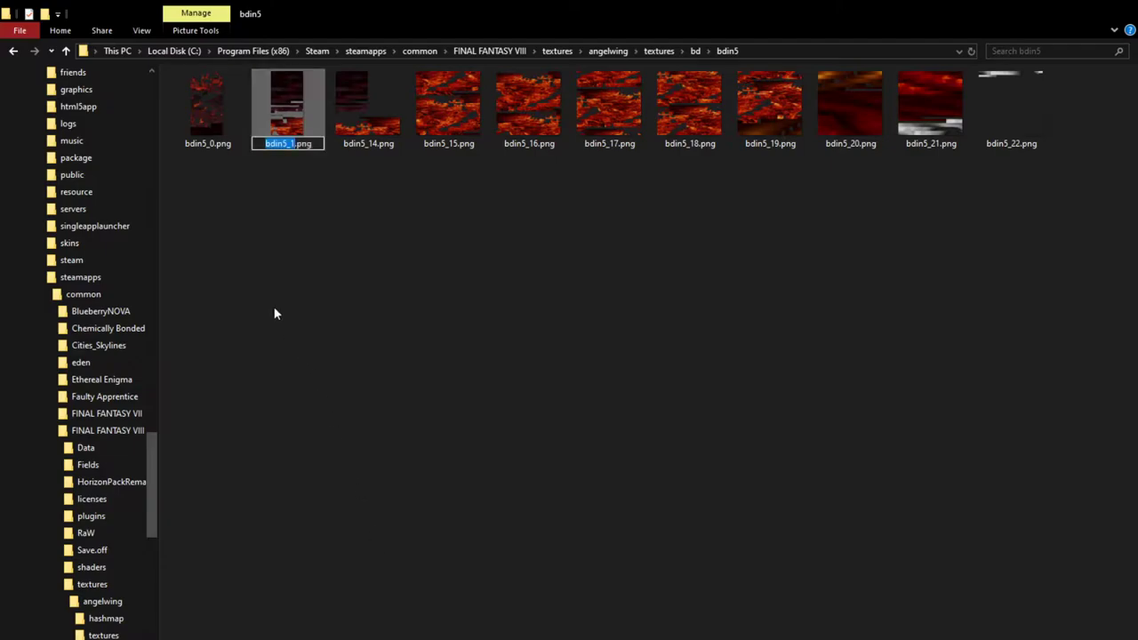
{"action": "key", "text": "Return"}
{"action": "type", "text": ".bak"}
{"action": "key", "text": "Return"}
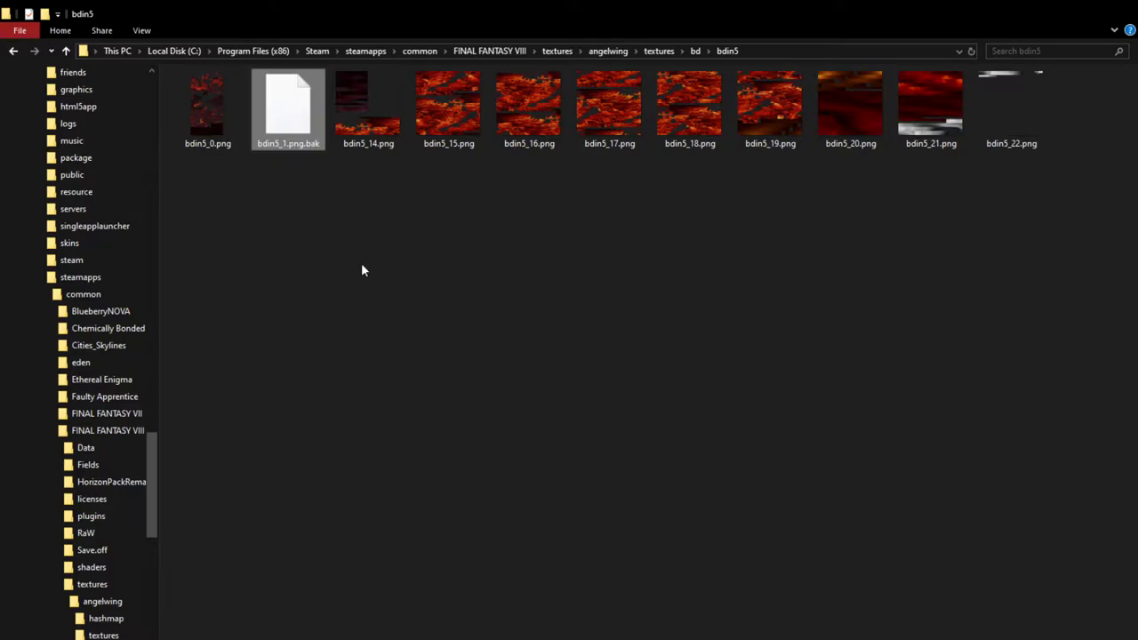
Rename bdin5_14.png to bdin5_1.png
{"action": "left_click", "coordinate": [378, 143]}
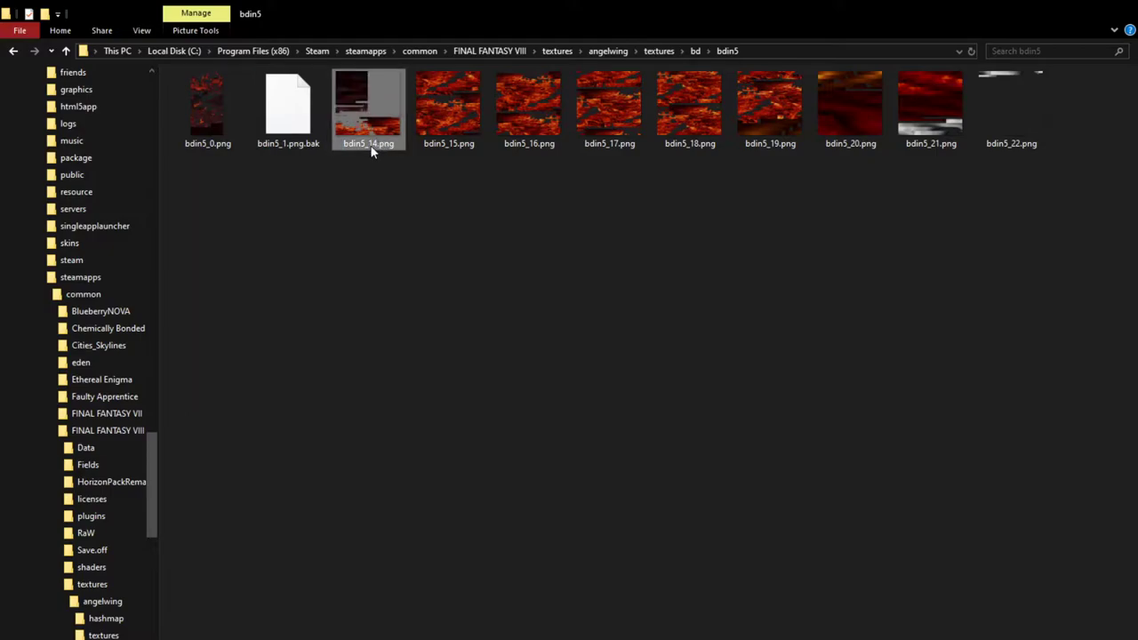
{"action": "left_click", "coordinate": [375, 145]}
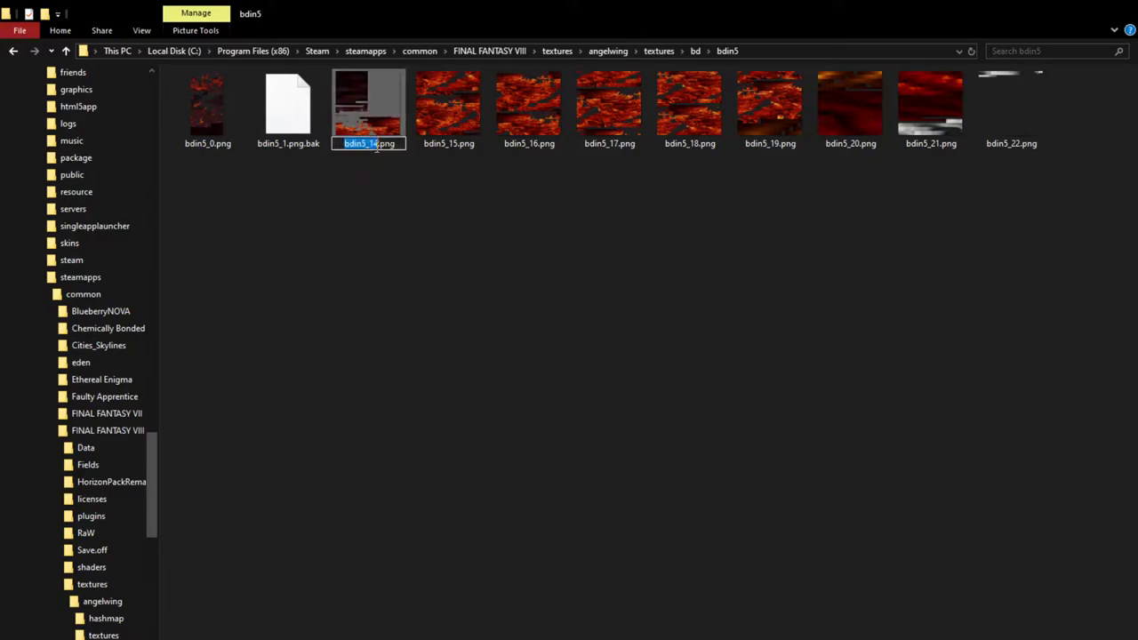
{"action": "left_click", "coordinate": [376, 147]}
{"action": "key", "text": "BackSpace"}
Confirm the bdin5_1.png rename and return to the field's debug options
{"action": "key", "text": "Return"}
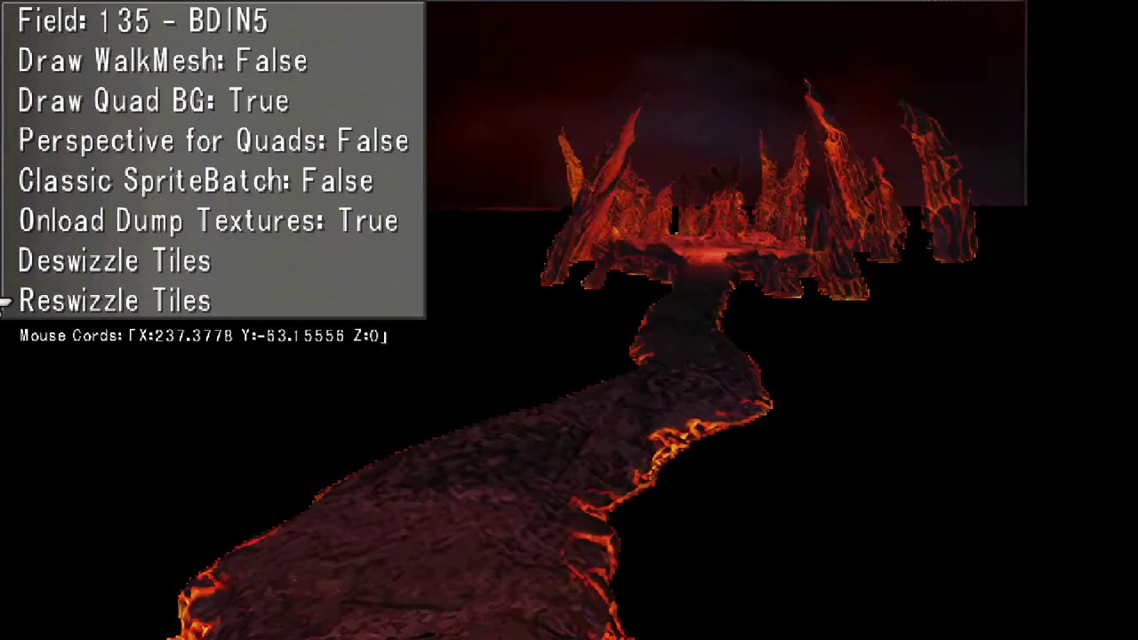
{"action": "key", "text": "Down"}
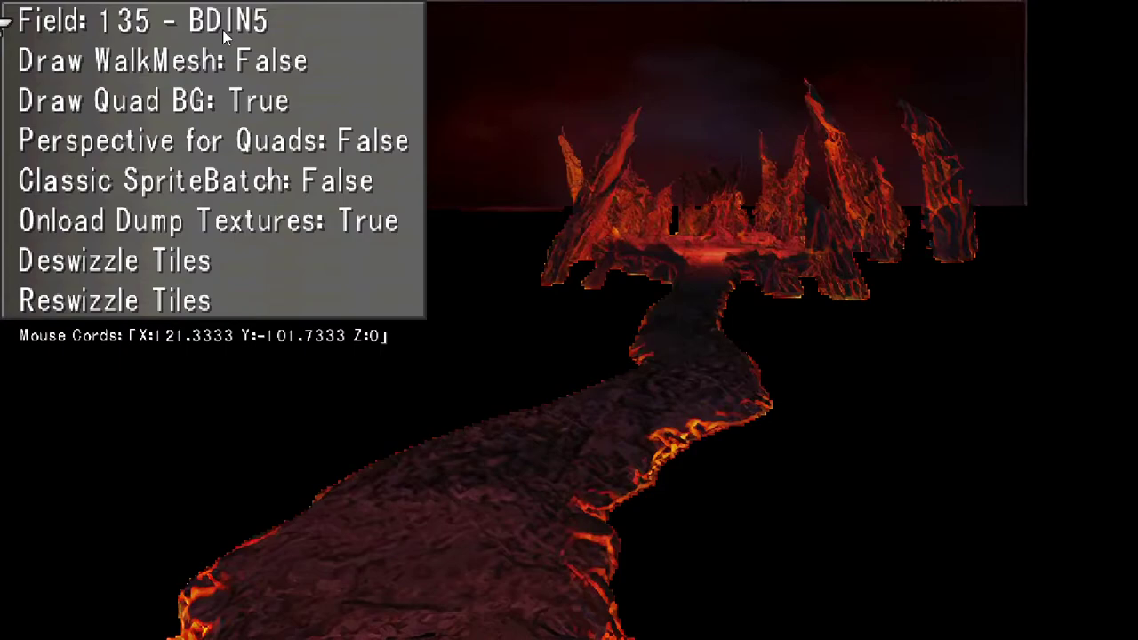
{"action": "key", "text": "Down"}
{"action": "key", "text": "Down"}
{"action": "key", "text": "Up"}
{"action": "key", "text": "Up"}
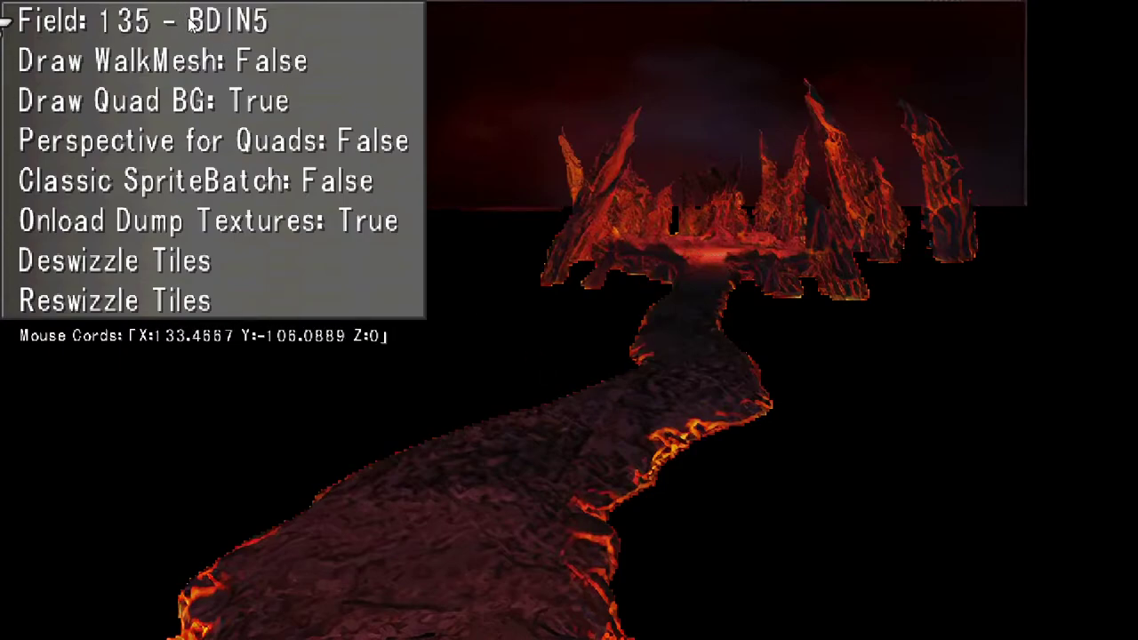
Move down to Onload Dump Textures, then hide and reshow the debug menu
{"action": "key", "text": "Down"}
{"action": "key", "text": "Down"}
{"action": "key", "text": "Down"}
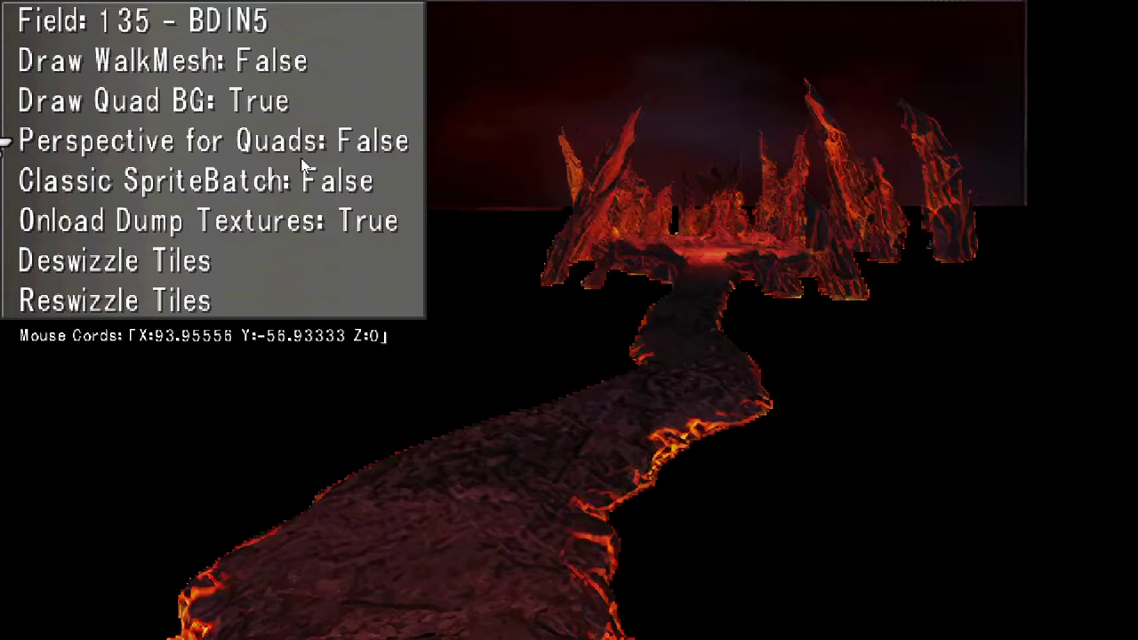
{"action": "key", "text": "Down"}
{"action": "key", "text": "Down"}
{"action": "key", "text": "Down"}
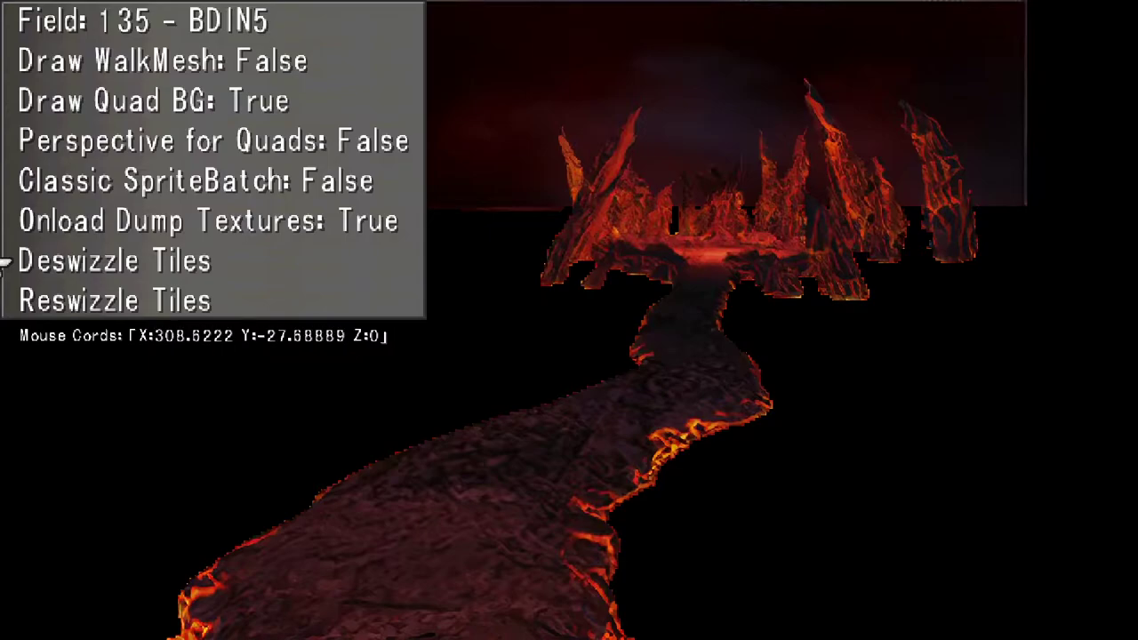
{"action": "key", "text": "Up"}
{"action": "key", "text": "Escape"}
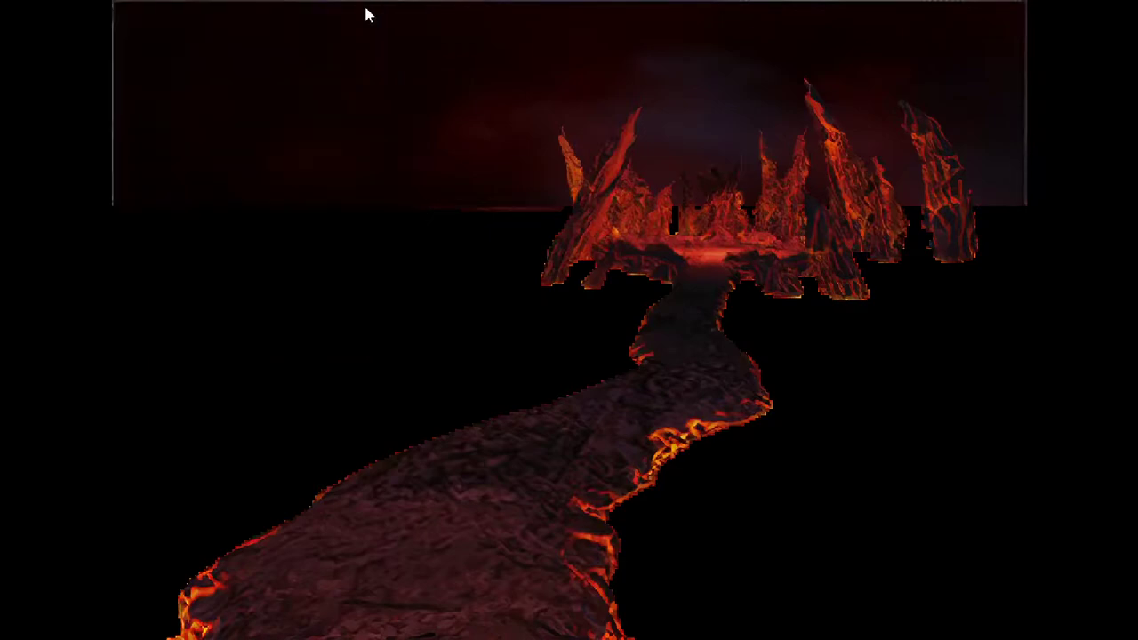
{"action": "key", "text": "Escape"}
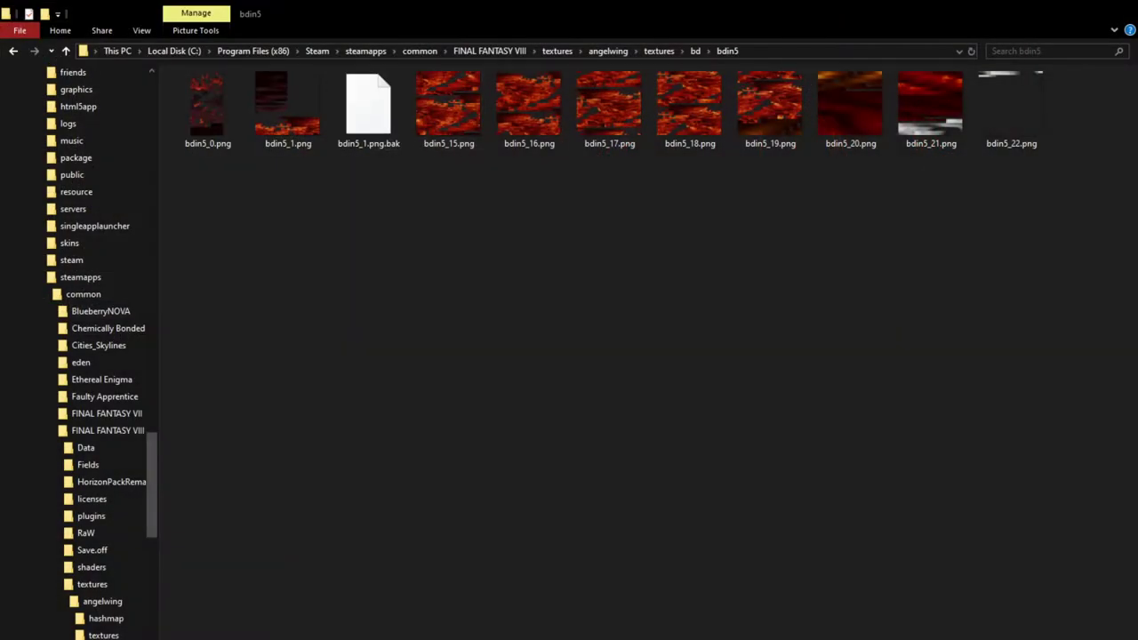
Rename bdin5_15.png to bdin5_2.png and bdin5_16.png to bdin5_3.png
{"action": "left_click", "coordinate": [447, 145]}
{"action": "left_click", "coordinate": [450, 145]}
{"action": "key", "text": "Delete"}
{"action": "key", "text": "Delete"}
{"action": "type", "text": "2"}
{"action": "left_click", "coordinate": [600, 283]}
{"action": "left_click", "coordinate": [528, 149]}
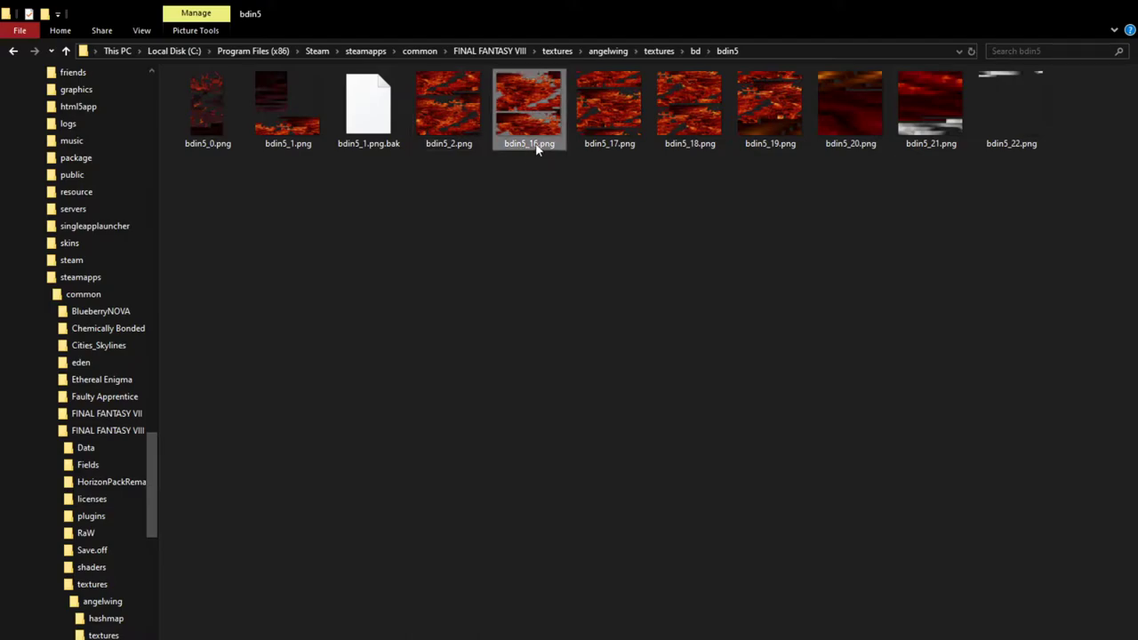
{"action": "left_click", "coordinate": [534, 143]}
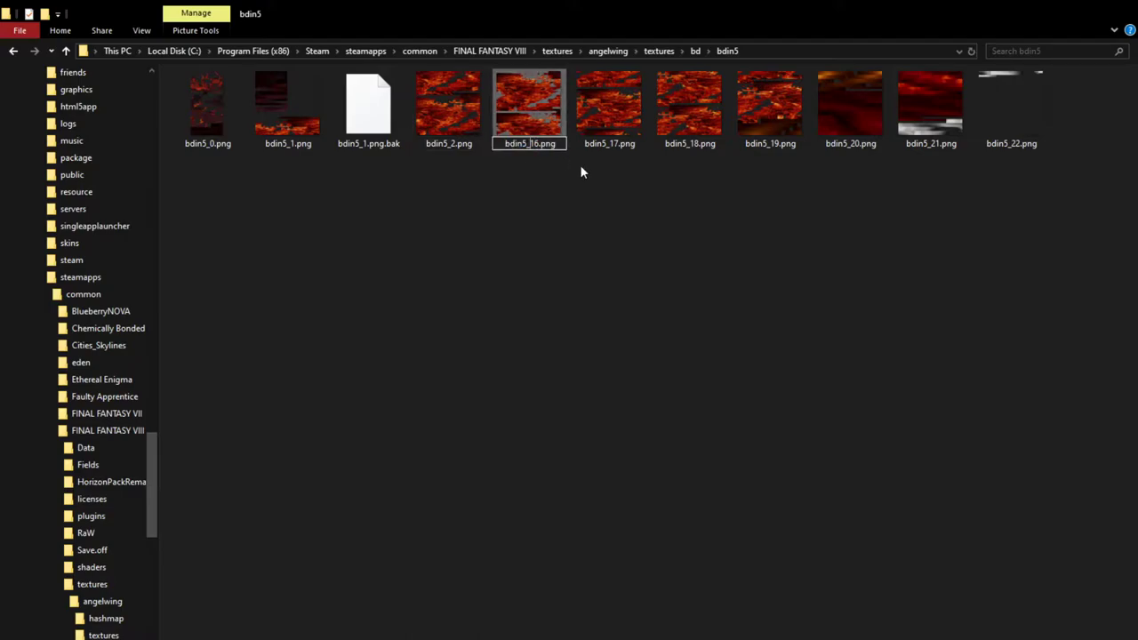
{"action": "key", "text": "BackSpace"}
{"action": "key", "text": "BackSpace"}
{"action": "type", "text": "3"}
{"action": "key", "text": "Return"}
Rename bdin5_17.png to bdin5_4.png and bdin5_18.png to bdin5_5.png
{"action": "left_click", "coordinate": [636, 145]}
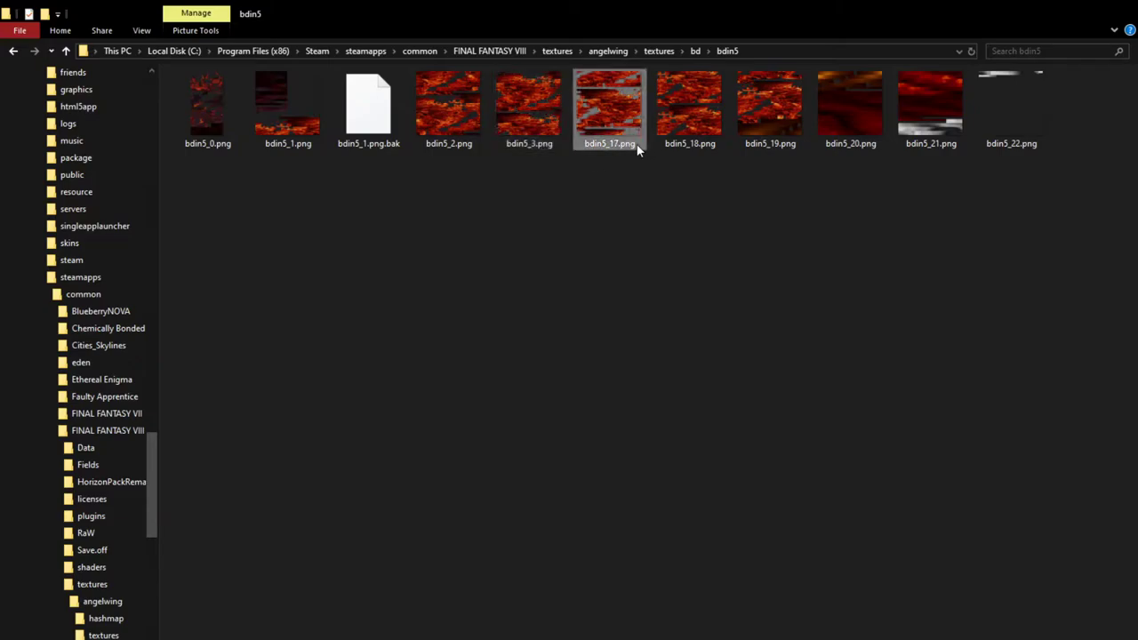
{"action": "left_click", "coordinate": [624, 144]}
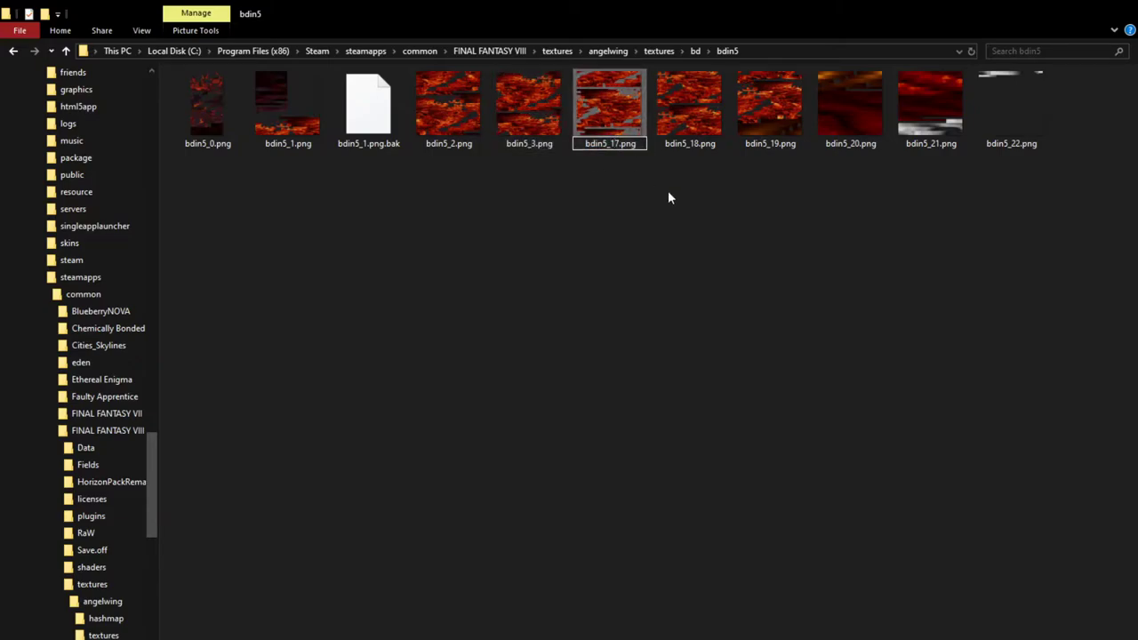
{"action": "key", "text": "Delete"}
{"action": "key", "text": "Delete"}
{"action": "type", "text": "4"}
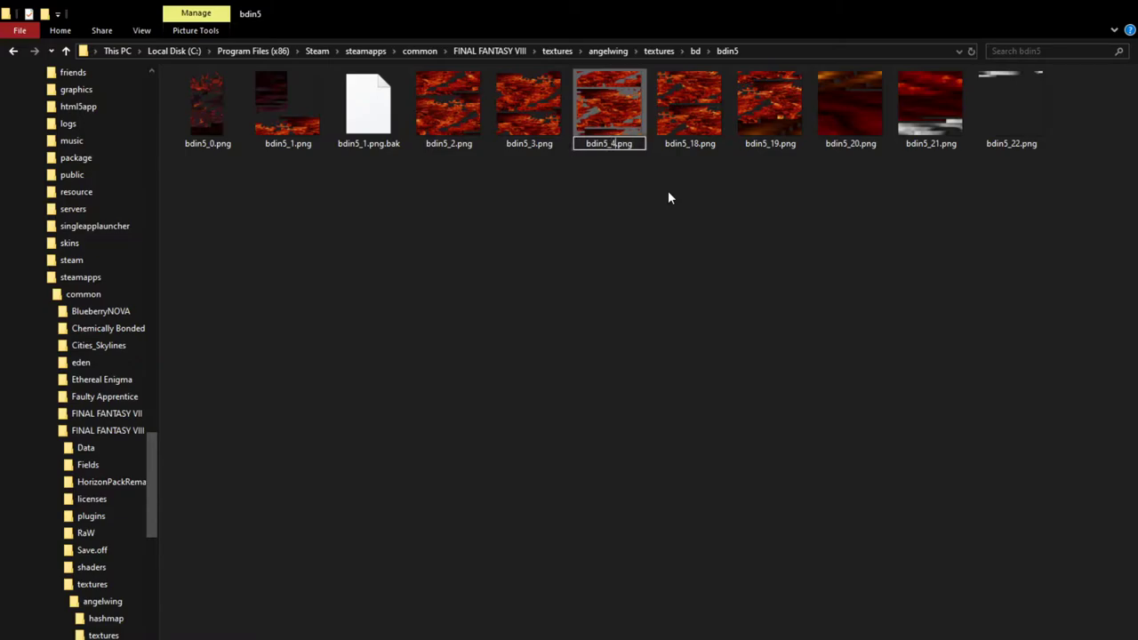
{"action": "left_click", "coordinate": [714, 144]}
{"action": "left_click", "coordinate": [706, 144]}
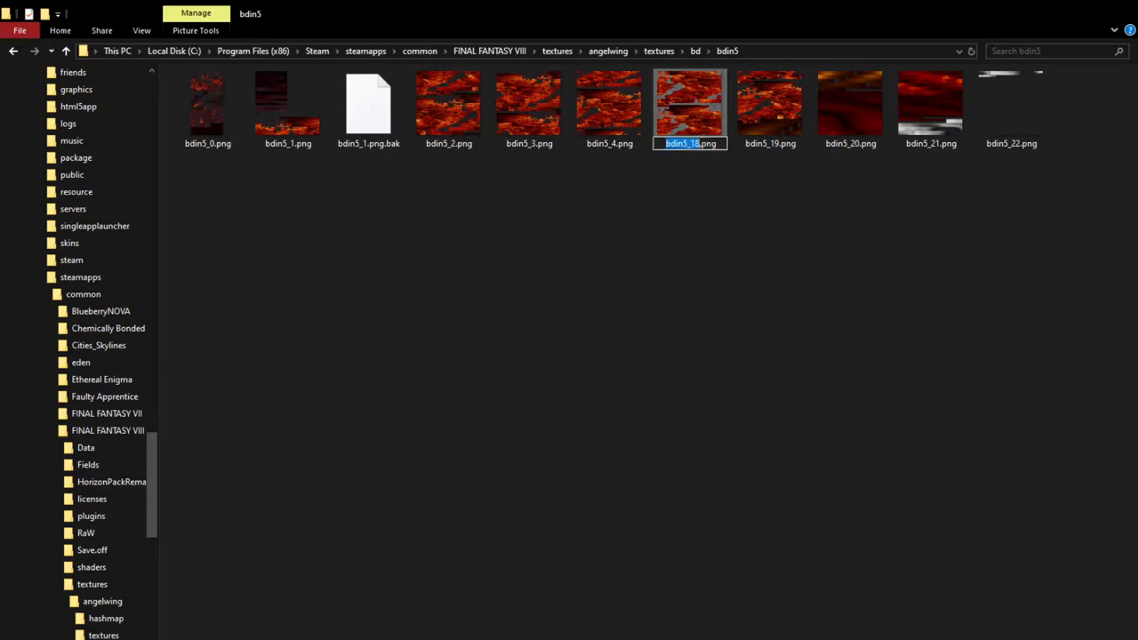
{"action": "left_click", "coordinate": [690, 143]}
{"action": "key", "text": "Delete"}
{"action": "key", "text": "Delete"}
{"action": "type", "text": "5"}
{"action": "key", "text": "Return"}
Rename bdin5_19.png to bdin5_6.png and bdin5_20.png to bdin5_7.png
{"action": "left_click", "coordinate": [771, 151]}
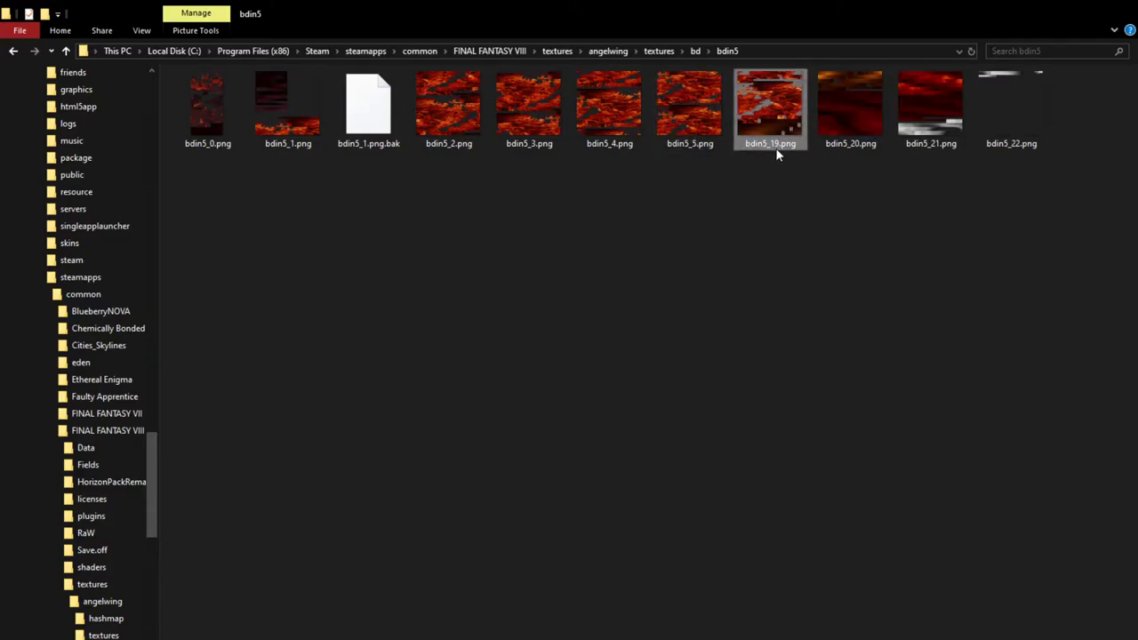
{"action": "left_click", "coordinate": [775, 147]}
{"action": "left_click", "coordinate": [775, 145]}
{"action": "key", "text": "Delete"}
{"action": "key", "text": "Delete"}
{"action": "type", "text": "6"}
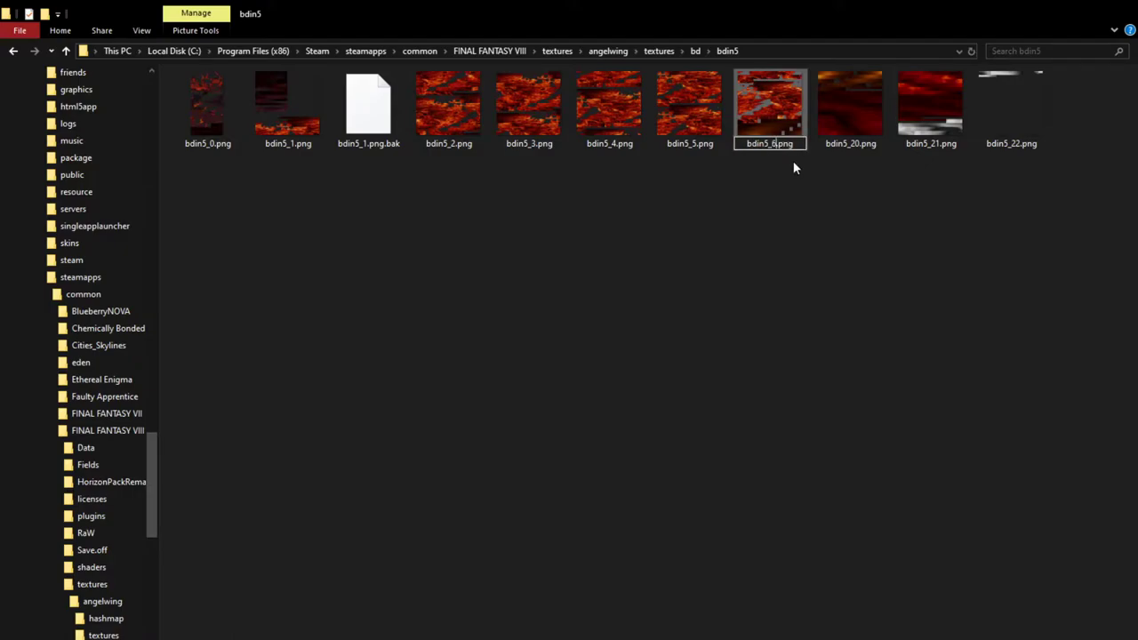
{"action": "key", "text": "Return"}
{"action": "left_click", "coordinate": [862, 146]}
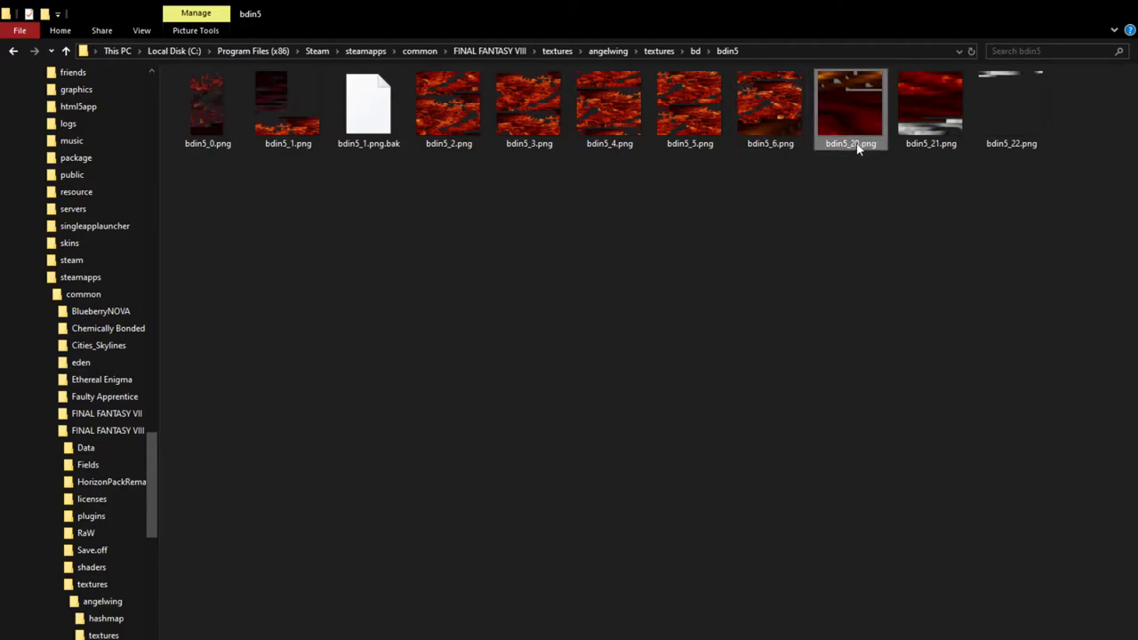
{"action": "left_click", "coordinate": [856, 145]}
{"action": "key", "text": "BackSpace"}
{"action": "key", "text": "BackSpace"}
{"action": "type", "text": "7"}
{"action": "key", "text": "Return"}
Rename bdin5_21.png to bdin5_8.png and bdin5_22.png to bdin5_9.png
{"action": "left_click", "coordinate": [944, 152]}
{"action": "left_click", "coordinate": [931, 146]}
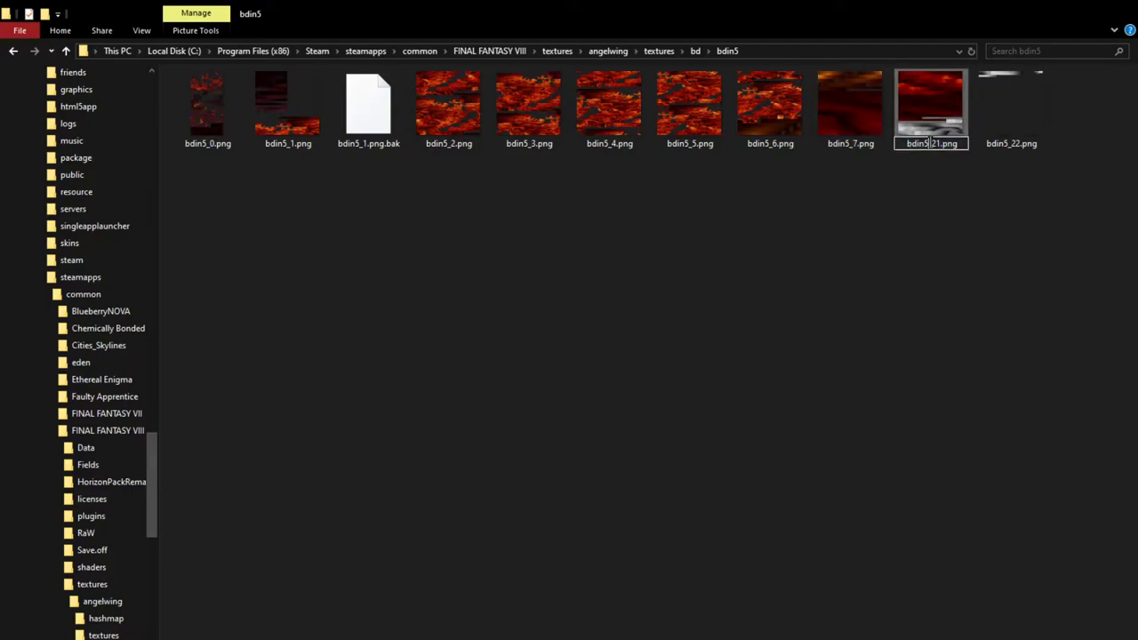
{"action": "key", "text": "BackSpace"}
{"action": "key", "text": "BackSpace"}
{"action": "type", "text": "8"}
{"action": "key", "text": "Return"}
{"action": "left_click", "coordinate": [1011, 152]}
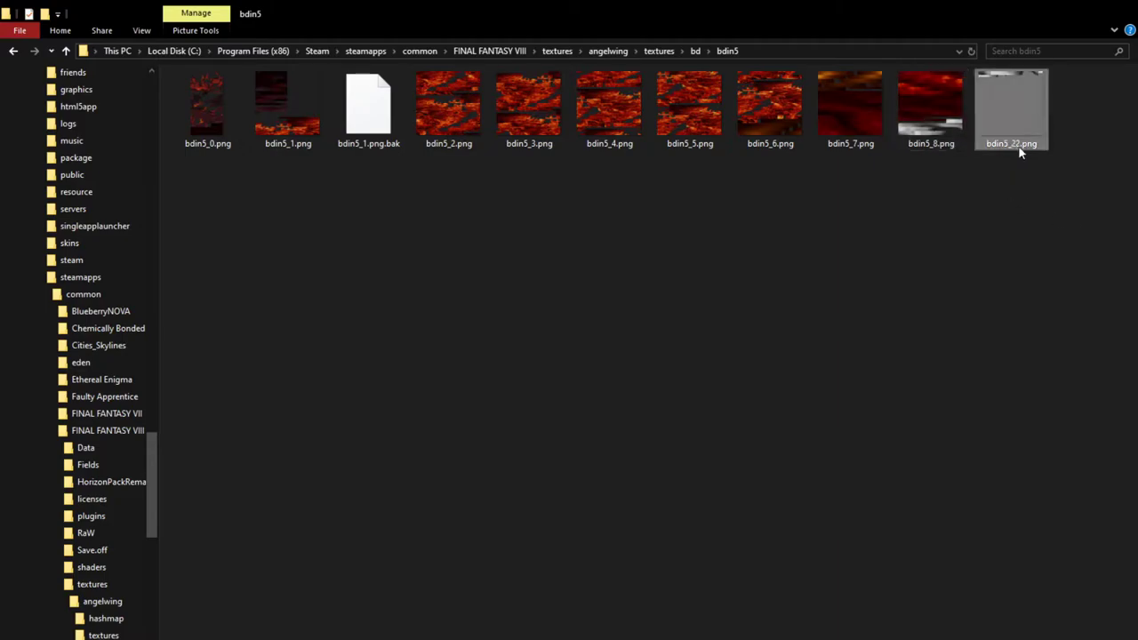
{"action": "left_click", "coordinate": [1017, 148]}
{"action": "left_click", "coordinate": [1008, 144]}
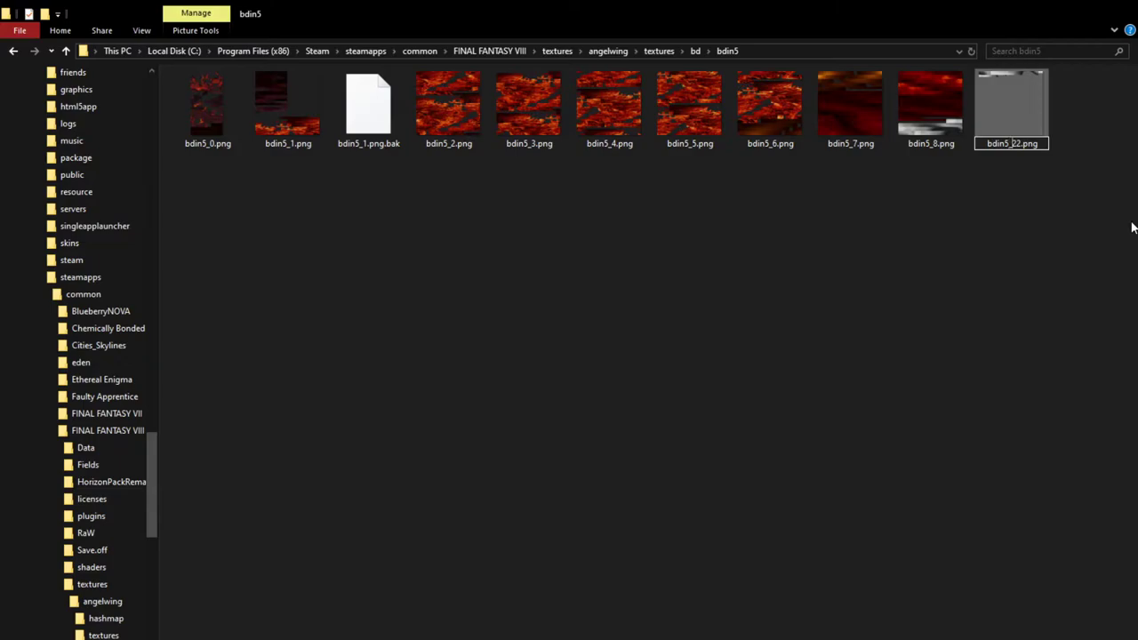
{"action": "key", "text": "Delete"}
{"action": "key", "text": "Delete"}
{"action": "type", "text": "9"}
{"action": "key", "text": "Return"}
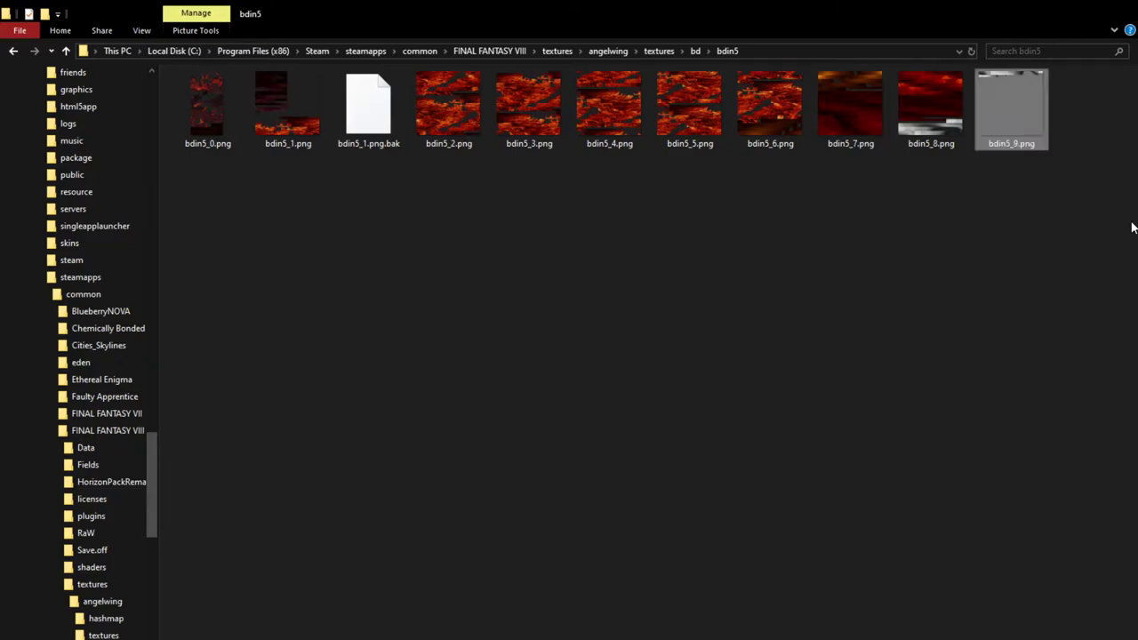
{"action": "left_click", "coordinate": [1031, 215]}
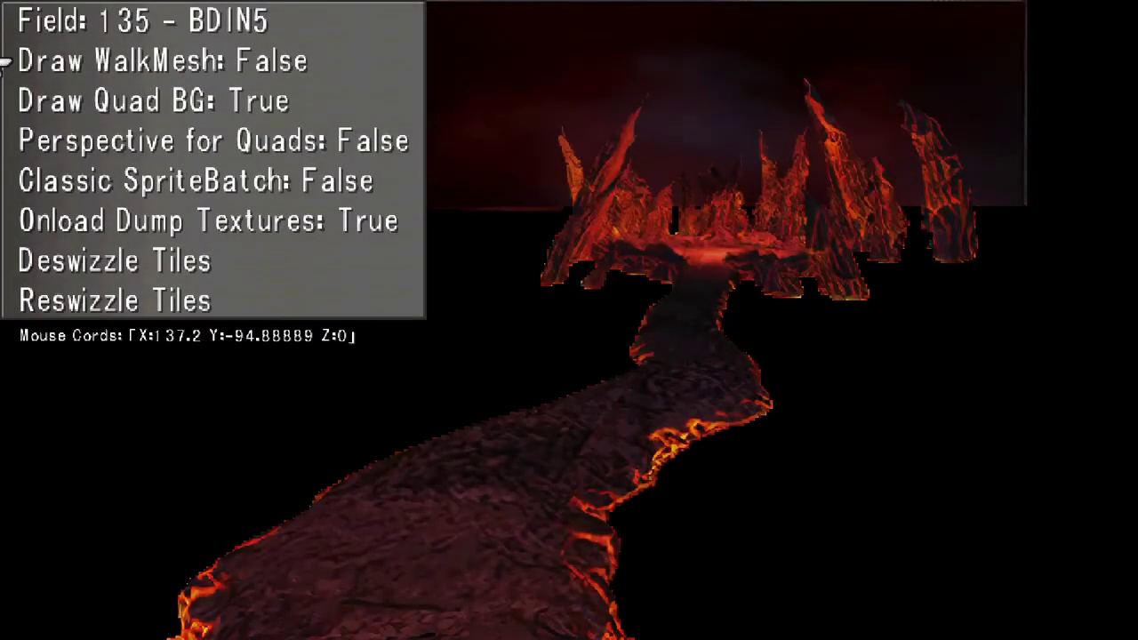
Step through BDIN5's debug menu to Perspective for Quads, then hide it to view the lava
{"action": "key", "text": "Up"}
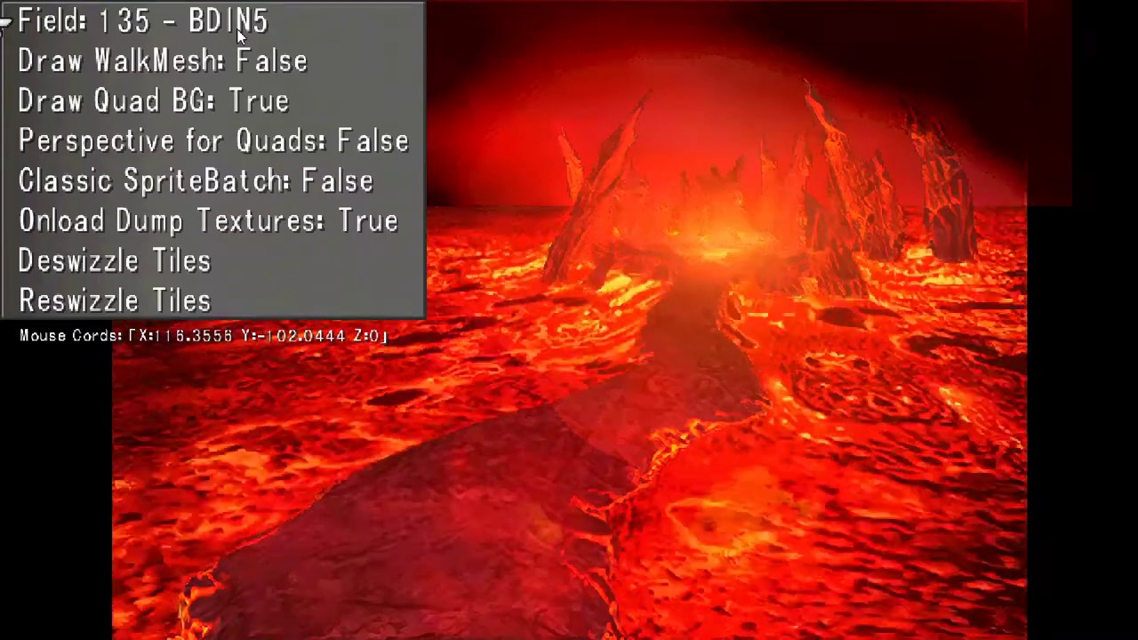
{"action": "key", "text": "Down"}
{"action": "key", "text": "Down"}
{"action": "key", "text": "Down"}
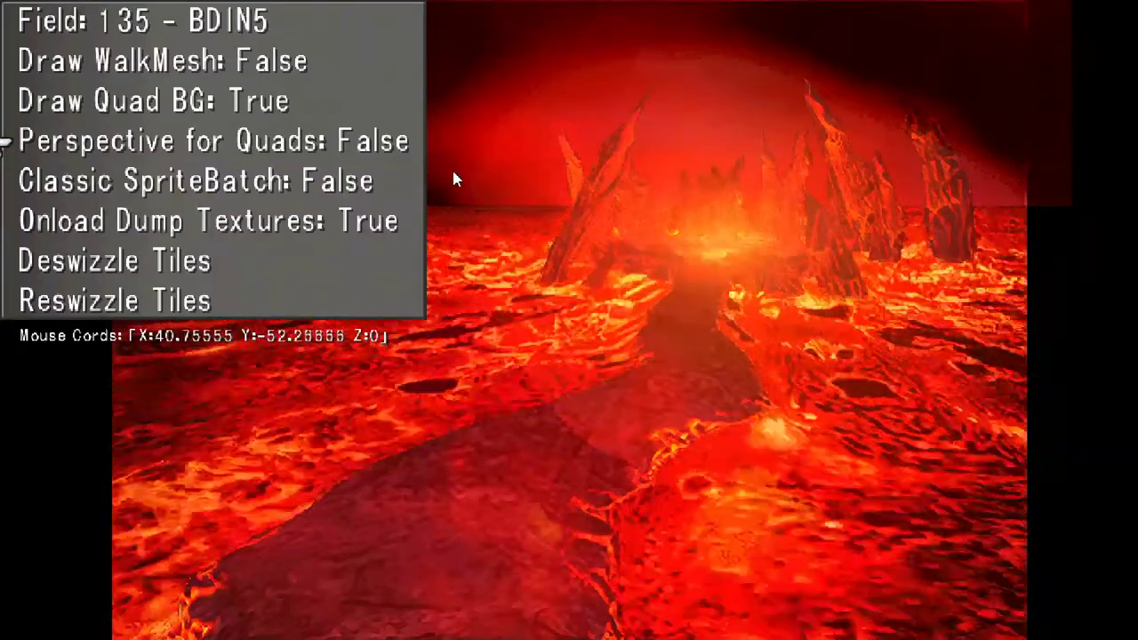
{"action": "key", "text": "Escape"}
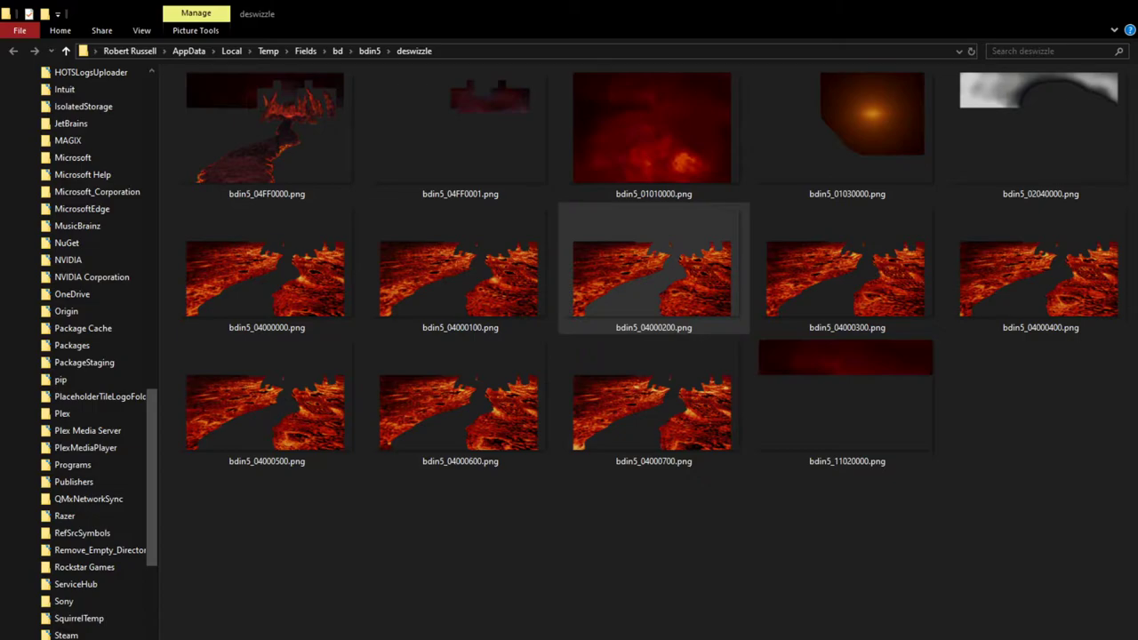
Inspect tiles bdin5_04000200.png and bdin5_04FF0000.png, then open bdin5_01030000.png
{"action": "left_click", "coordinate": [710, 283]}
{"action": "left_click", "coordinate": [299, 159]}
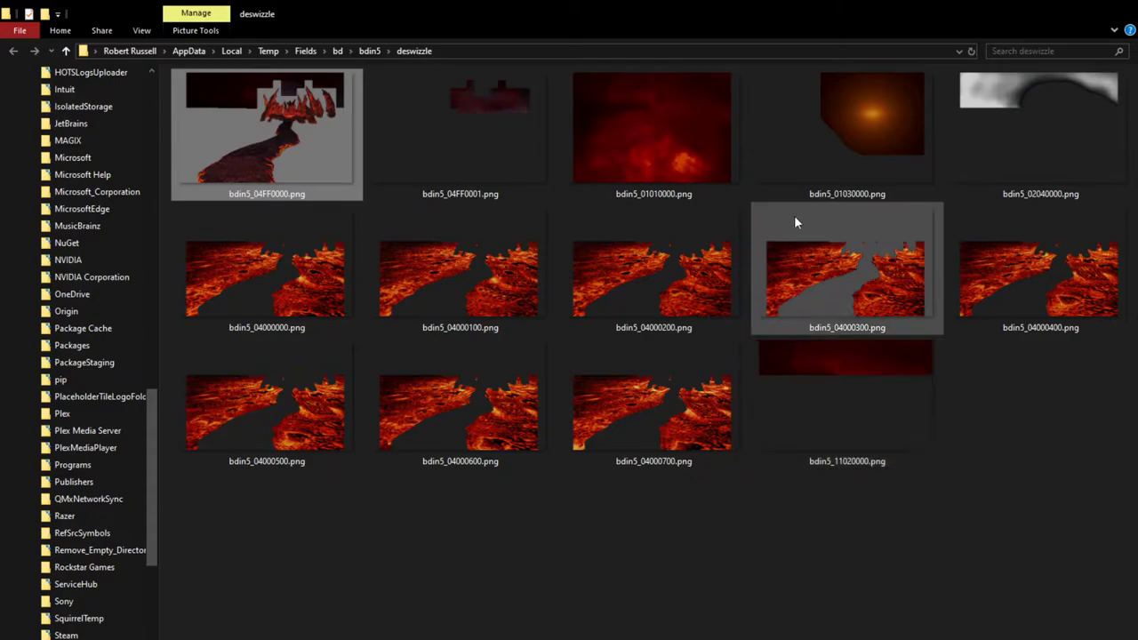
{"action": "double_click", "coordinate": [827, 130]}
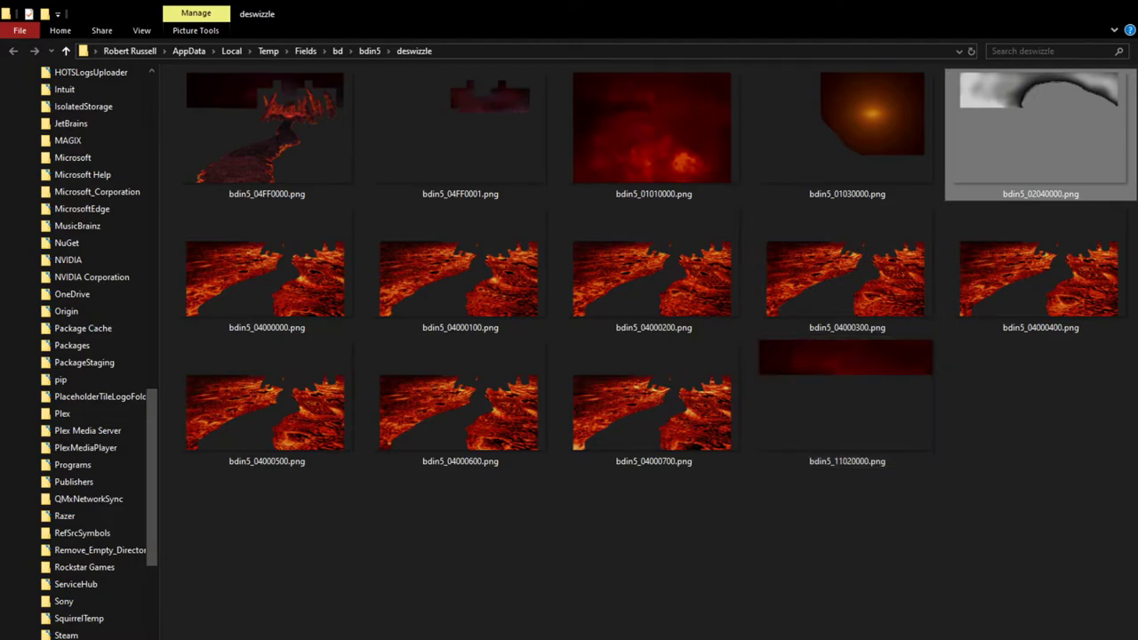
Return to the game and hide the debug overlay to view the BDIN5 lava field
{"action": "key", "text": "alt+Tab"}
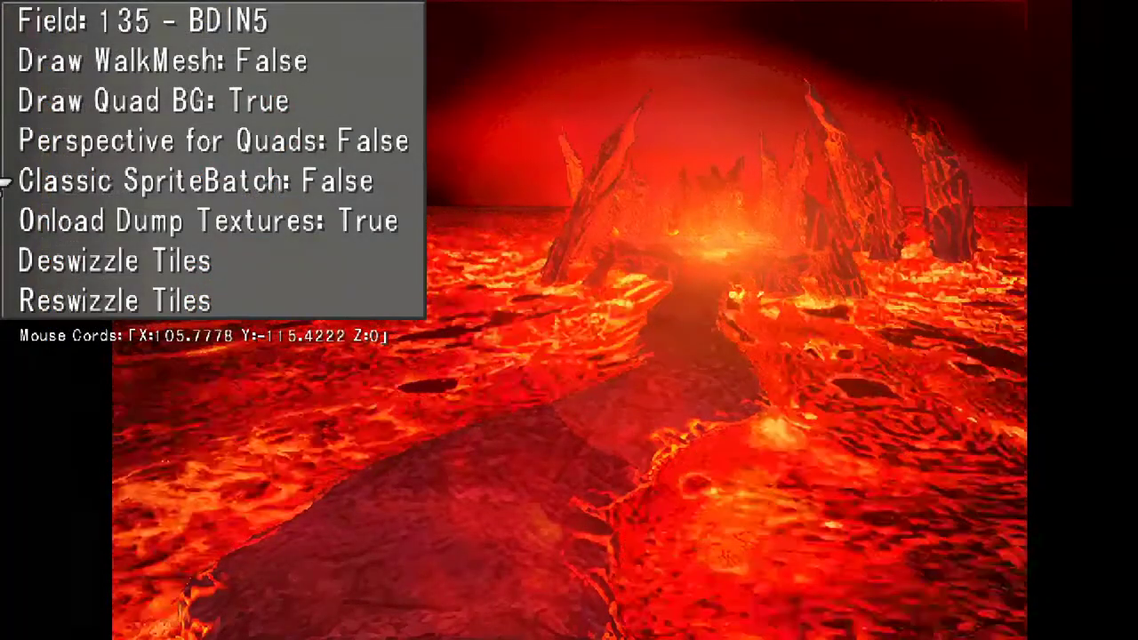
{"action": "key", "text": "Escape"}
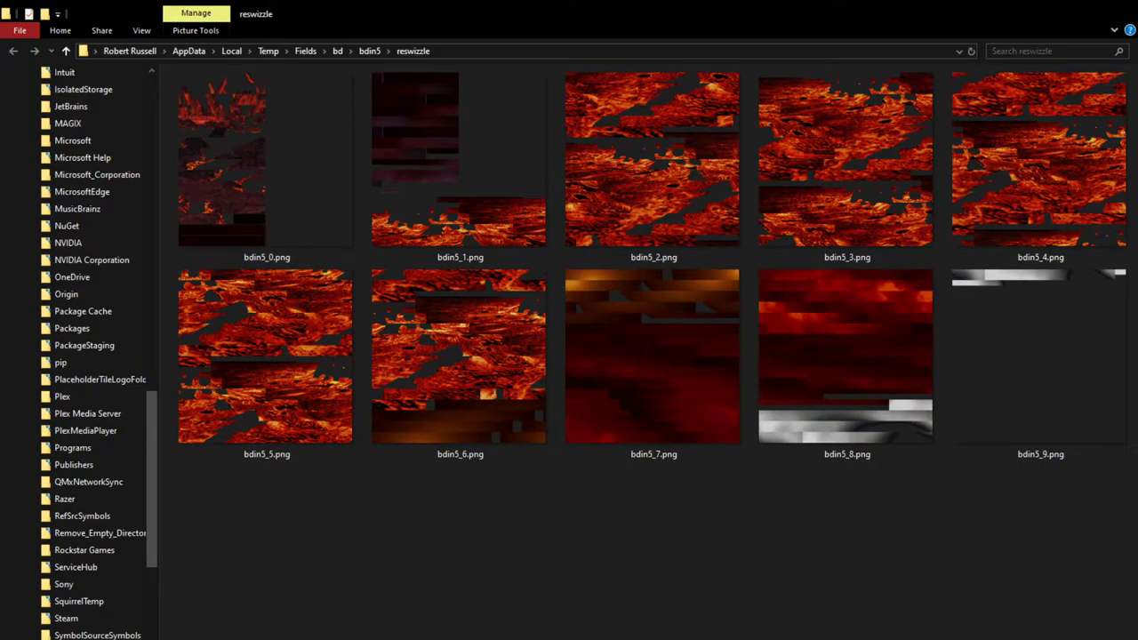
Go to the angelwing bdin5 texture folder and enlarge its thumbnails with Ctrl+scroll
{"action": "key", "text": "alt+Tab"}
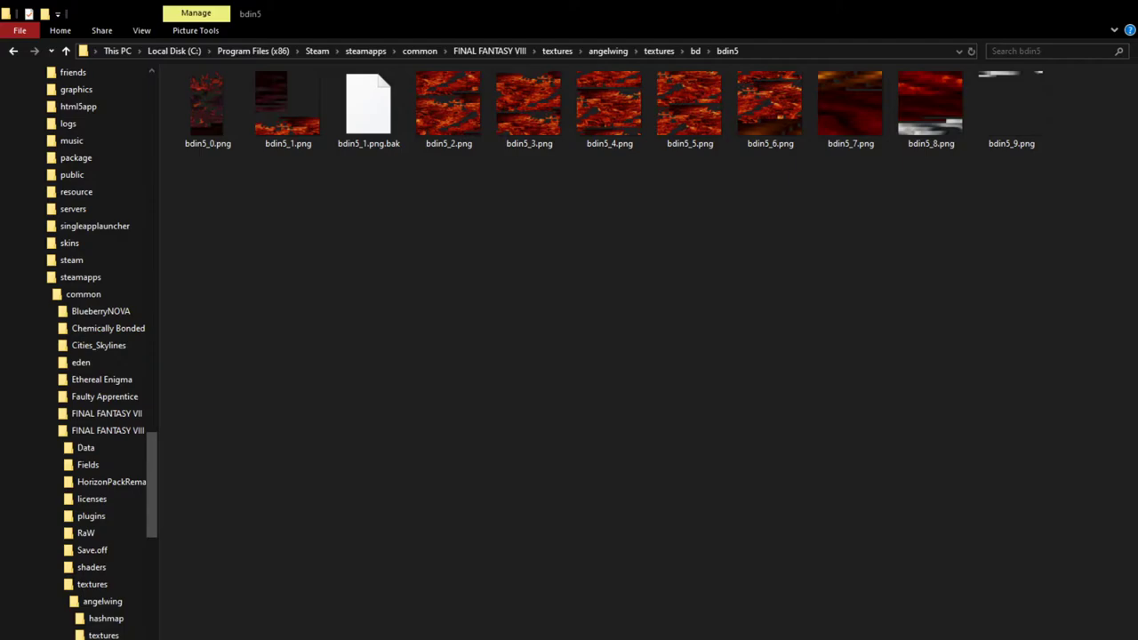
{"action": "scroll", "coordinate": [827, 414], "scroll_direction": "up", "scroll_amount": 1, "text": "ctrl"}
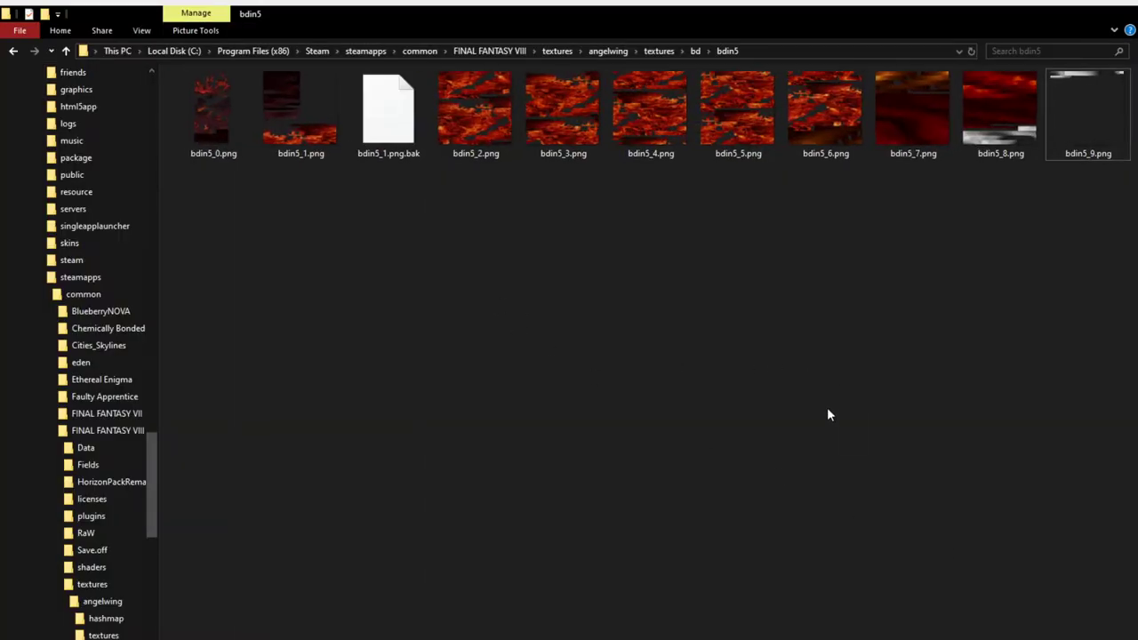
{"action": "scroll", "coordinate": [827, 414], "scroll_direction": "up", "scroll_amount": 3, "text": "ctrl"}
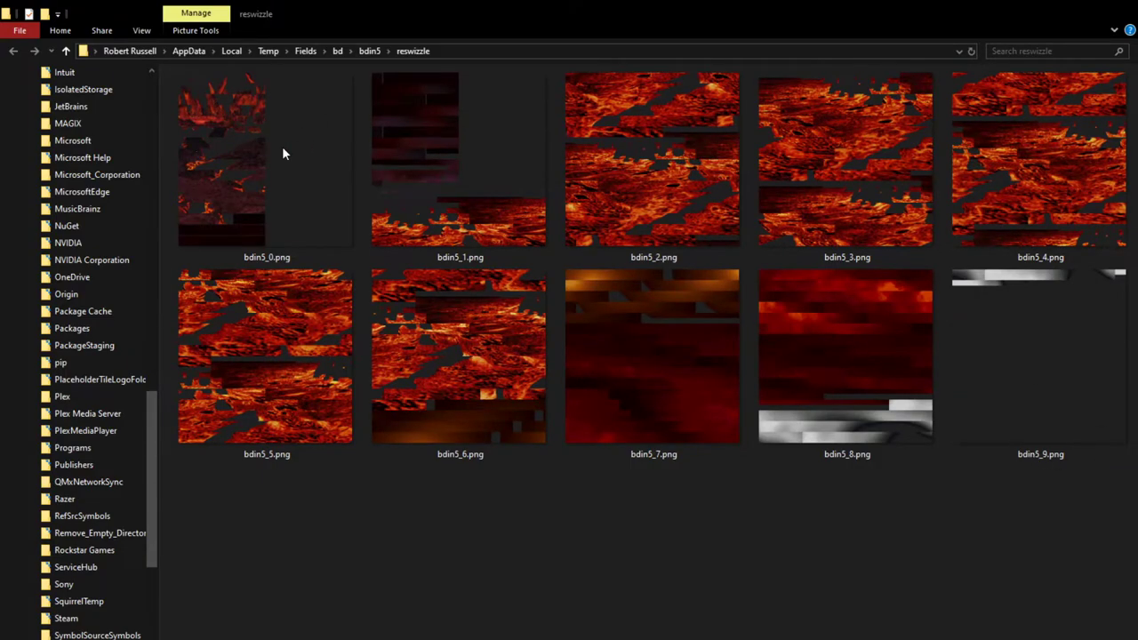
Switch to the angelwing bdin5 folder and select all its texture PNGs
{"action": "key", "text": "alt+Tab"}
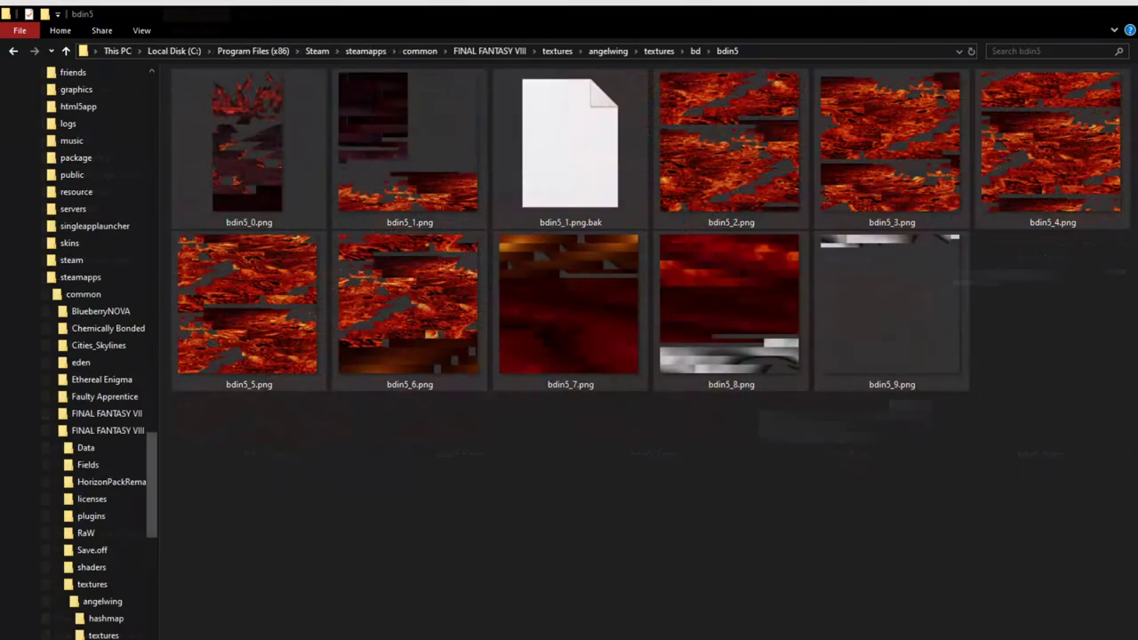
{"action": "left_click_drag", "start_coordinate": [1071, 424], "coordinate": [289, 140]}
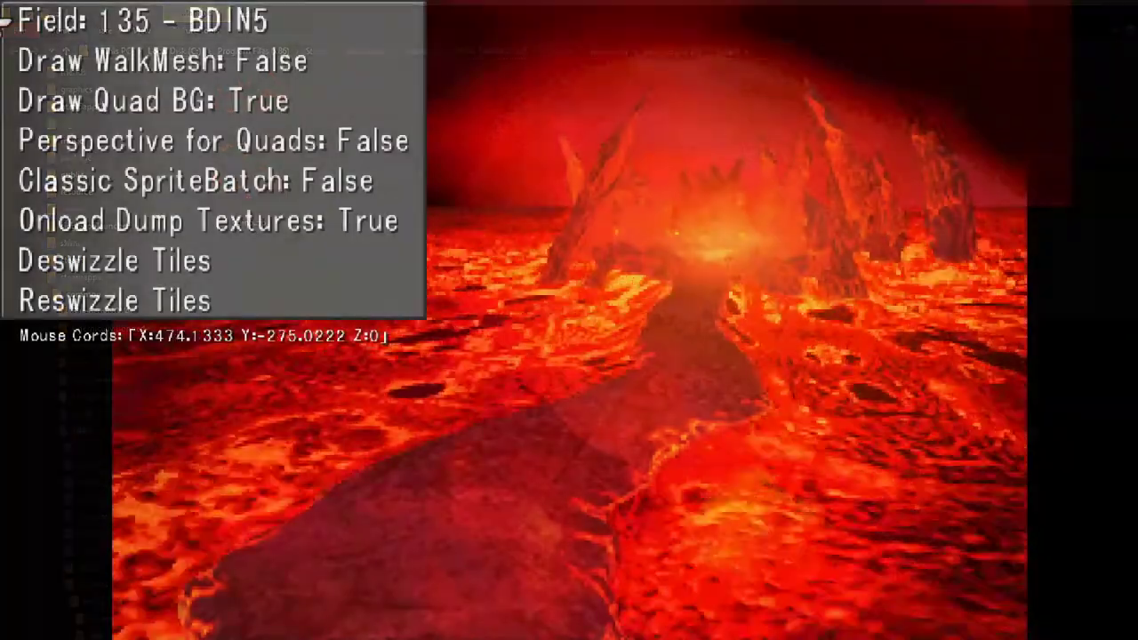
Move the debug menu selection down to Deswizzle Tiles
{"action": "key", "text": "Down"}
{"action": "key", "text": "Down"}
{"action": "key", "text": "Down"}
{"action": "key", "text": "Down"}
{"action": "key", "text": "Down"}
{"action": "key", "text": "Down"}
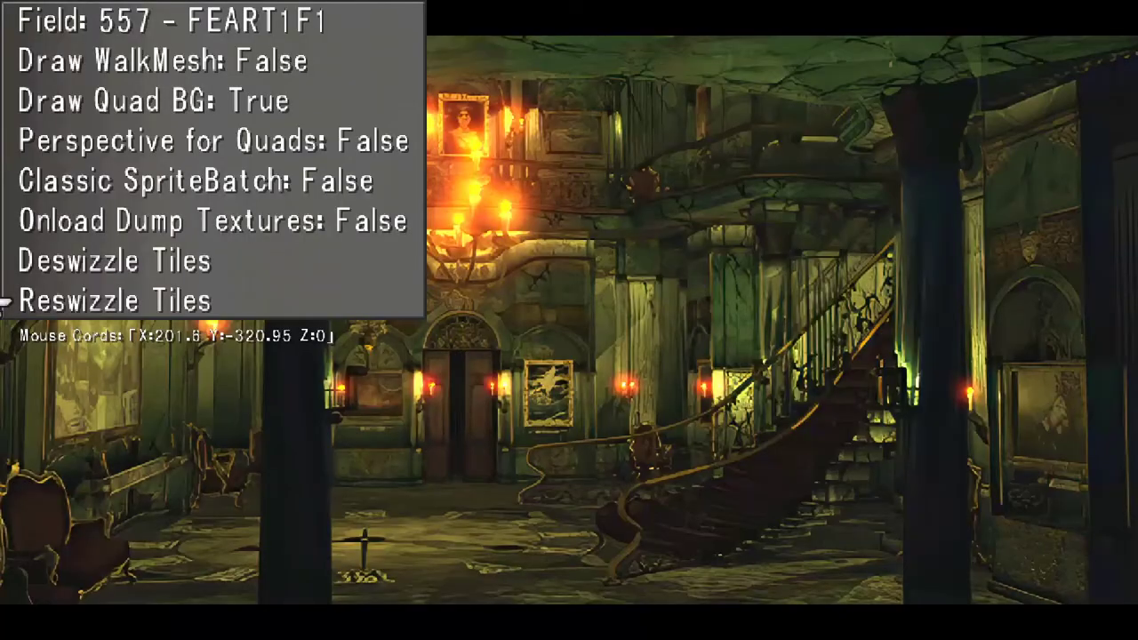
{"action": "key", "text": "Up"}
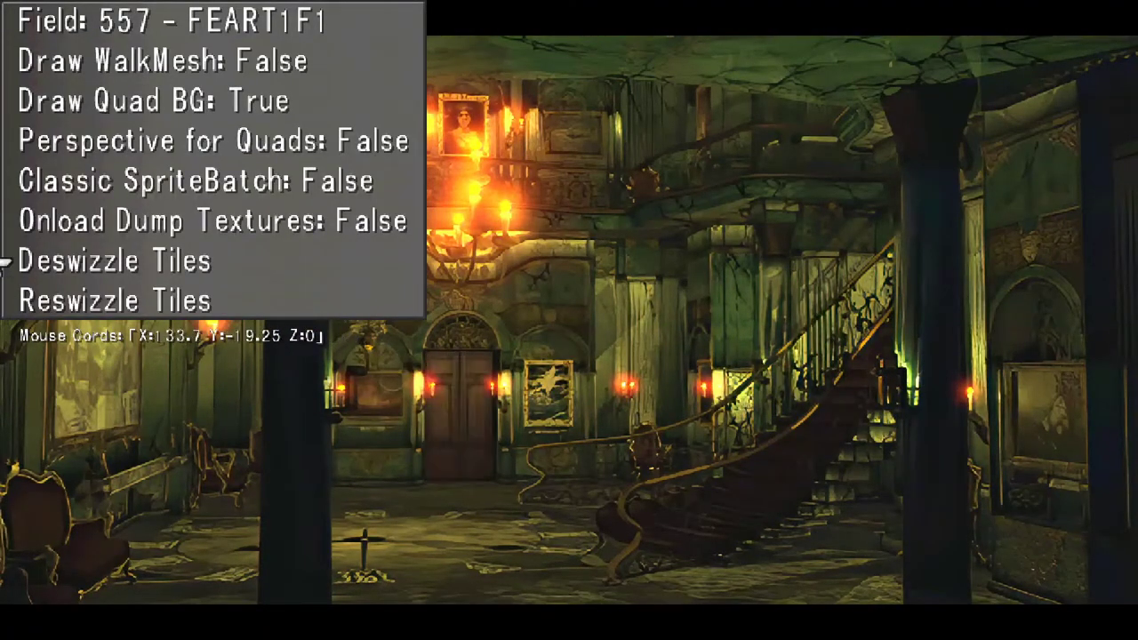
{"action": "key", "text": "Up"}
{"action": "key", "text": "Down"}
{"action": "key", "text": "Up"}
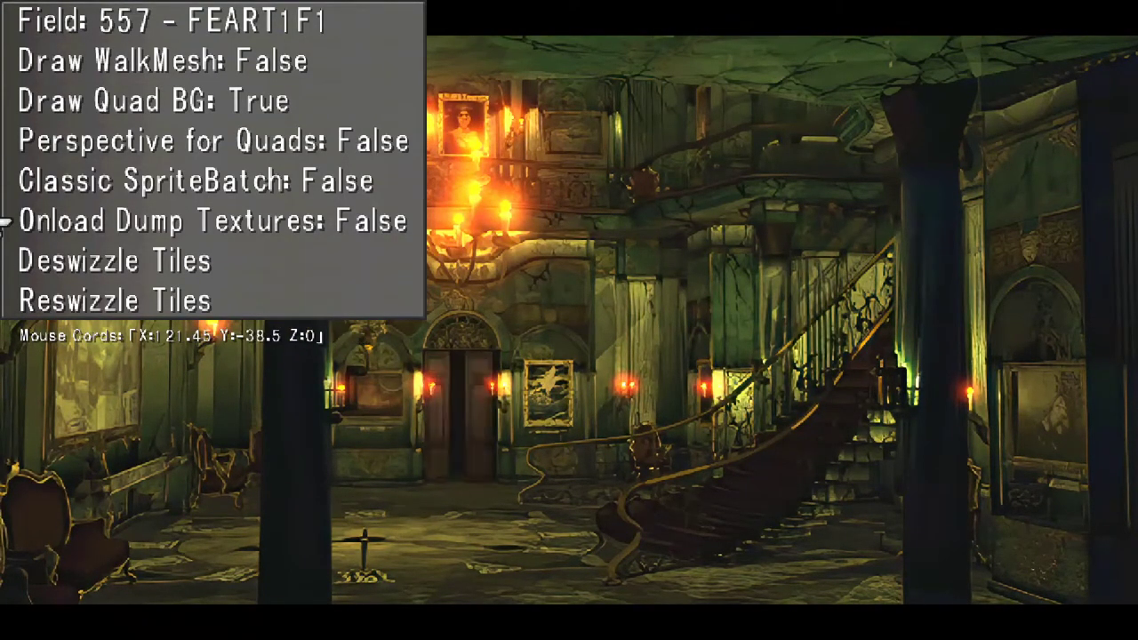
{"action": "key", "text": "Down"}
{"action": "key", "text": "Up"}
{"action": "left_click", "coordinate": [263, 225]}
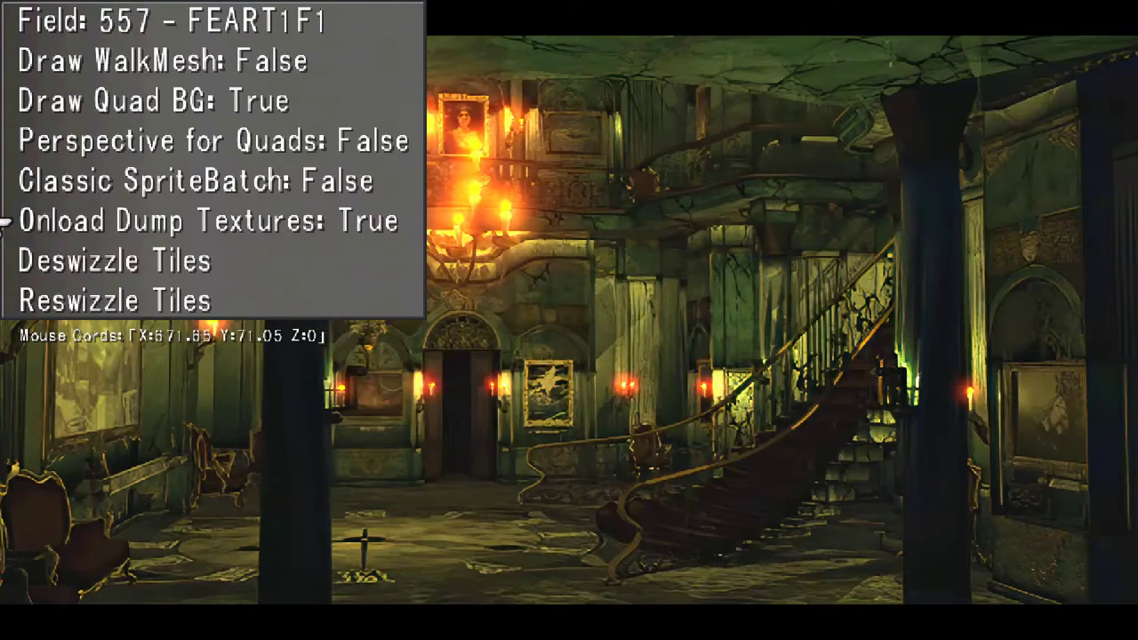
Switch Onload Dump Textures from True to False for Field 557 – FEART1F1
{"action": "left_click", "coordinate": [102, 235]}
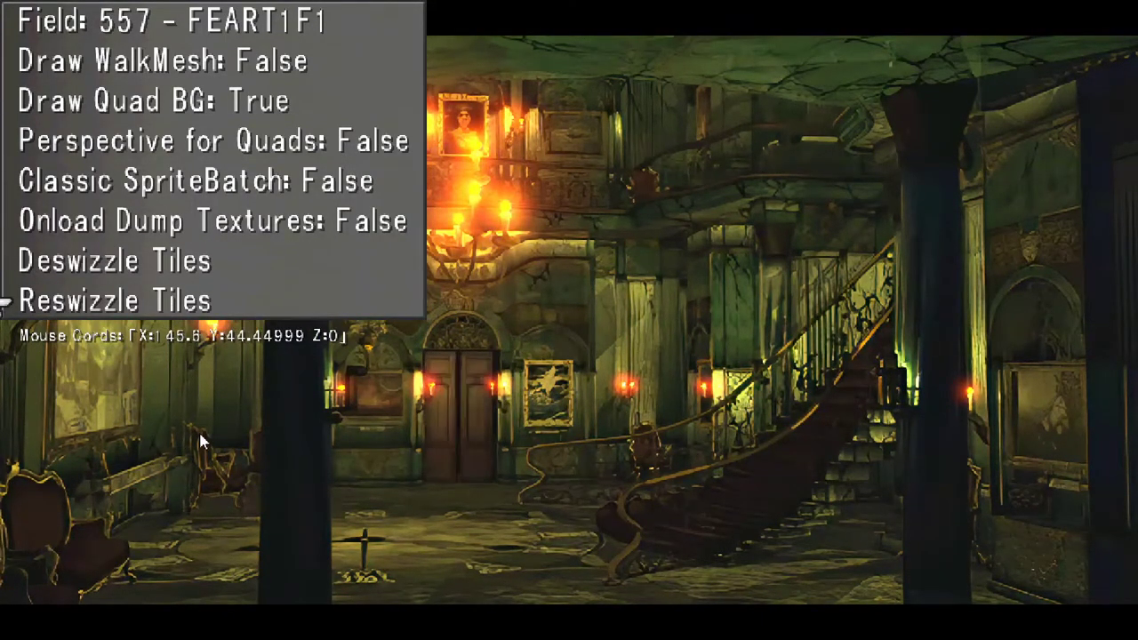